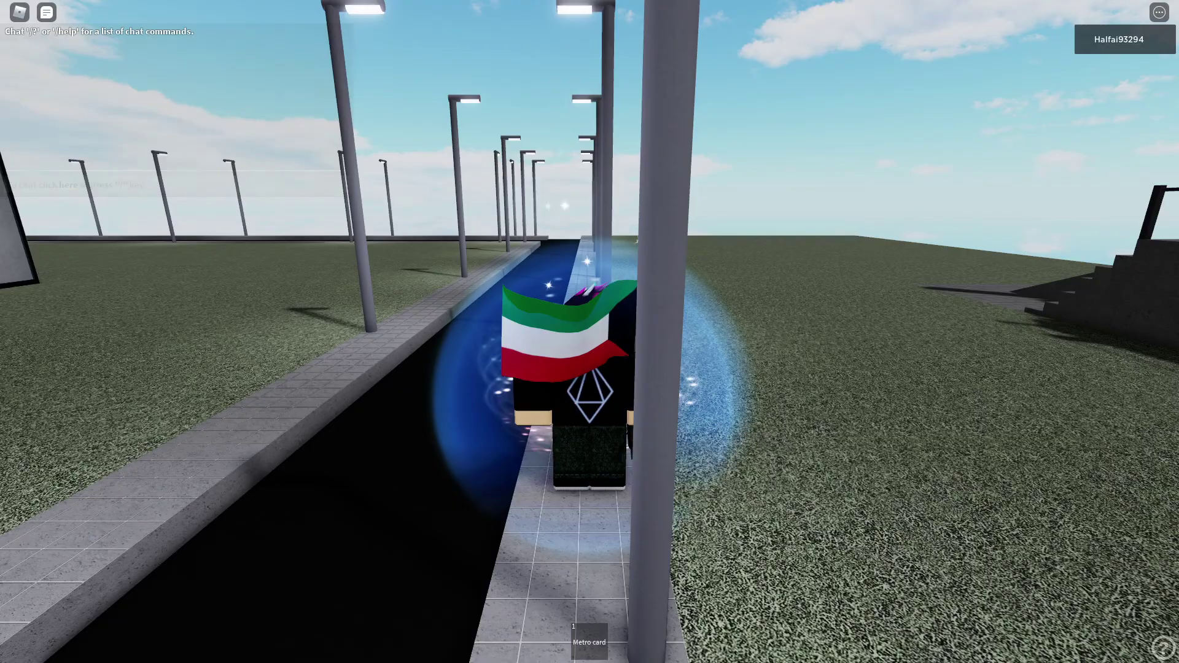
# Turn on flight with the fly command and fly past the restaurant sign to the Lift to Toilets.
pyautogui.press(';')
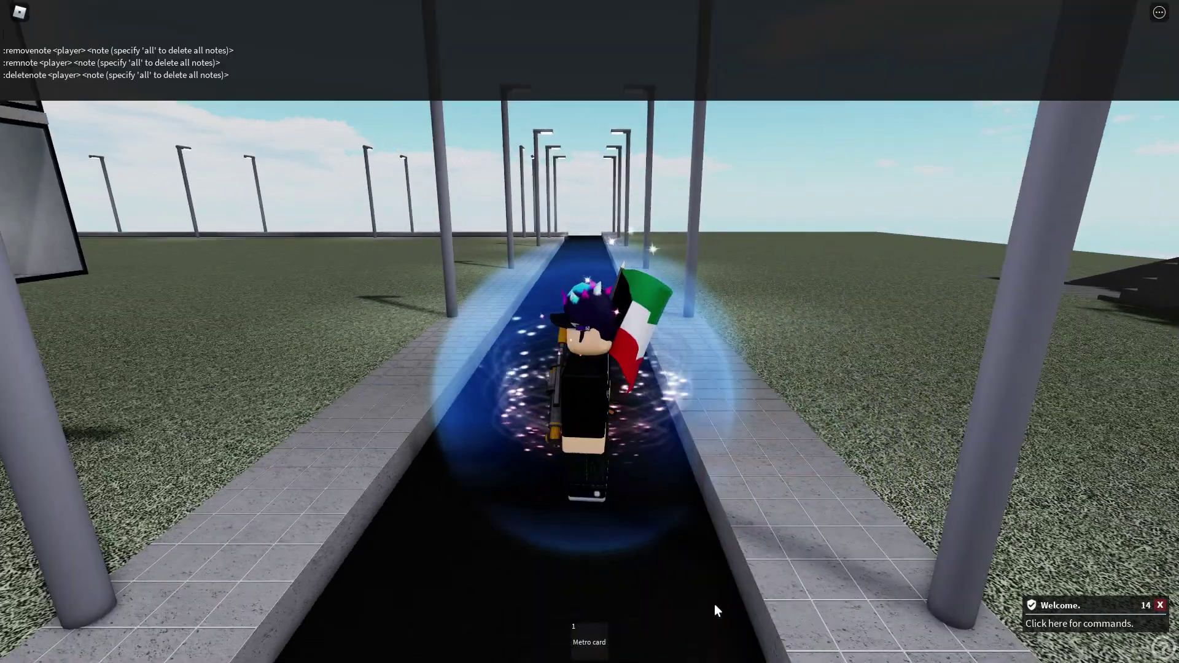
pyautogui.write('fly')
pyautogui.press('Return')
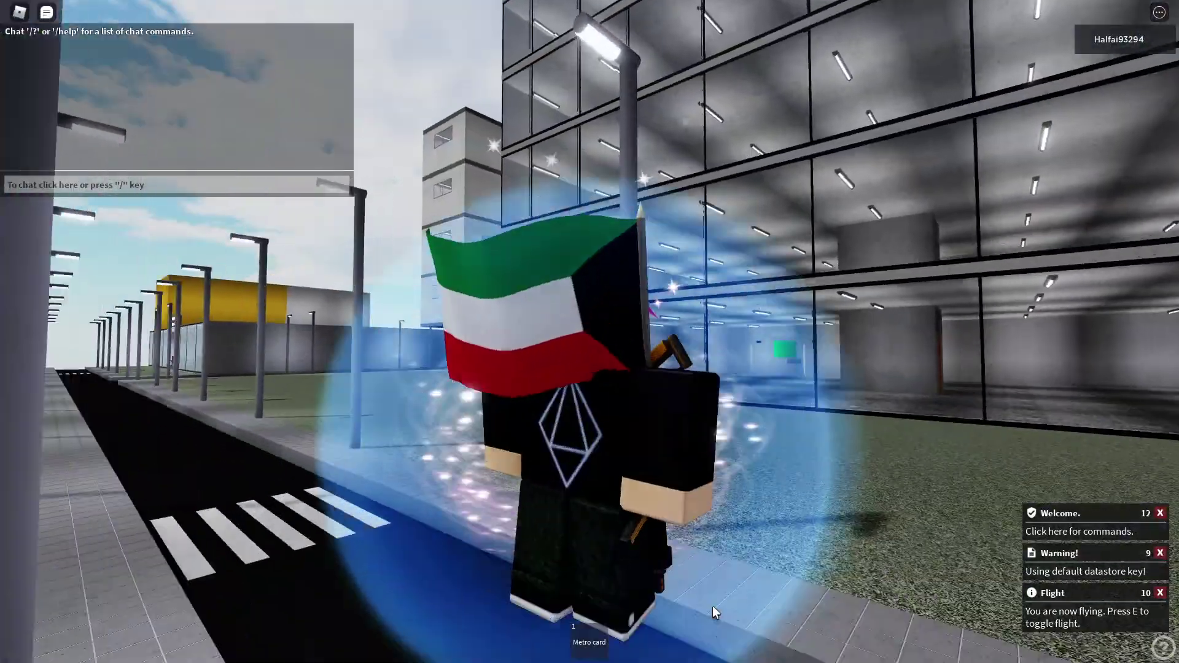
pyautogui.scroll(5, 713, 603)
pyautogui.press('w')
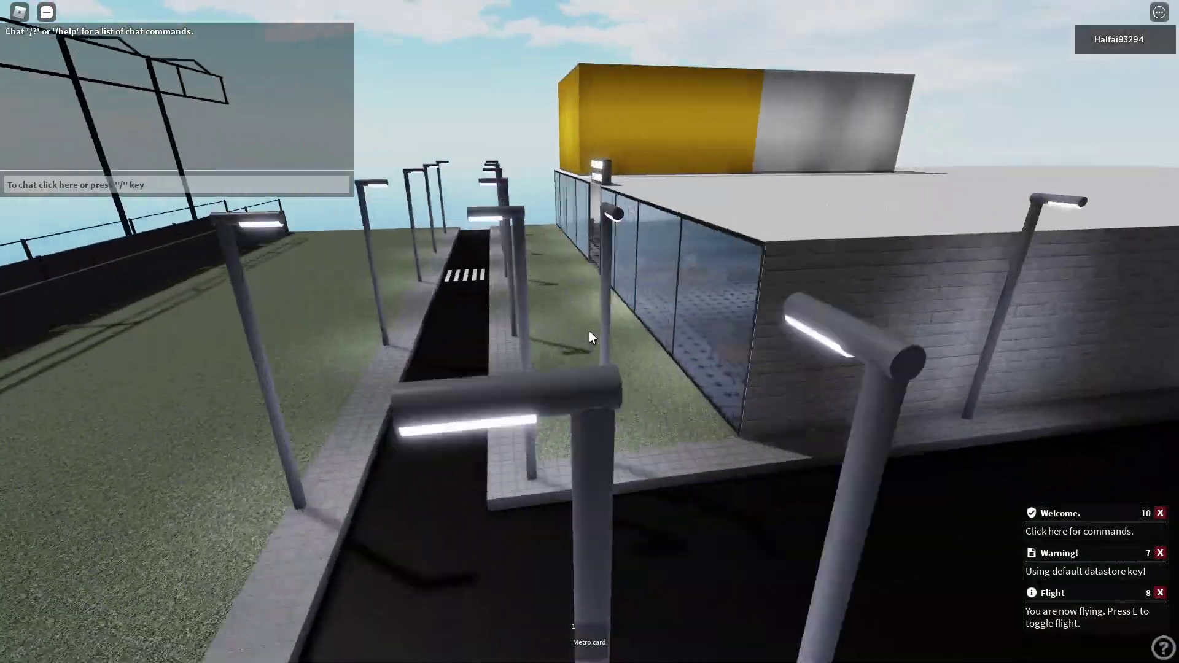
pyautogui.press('s')
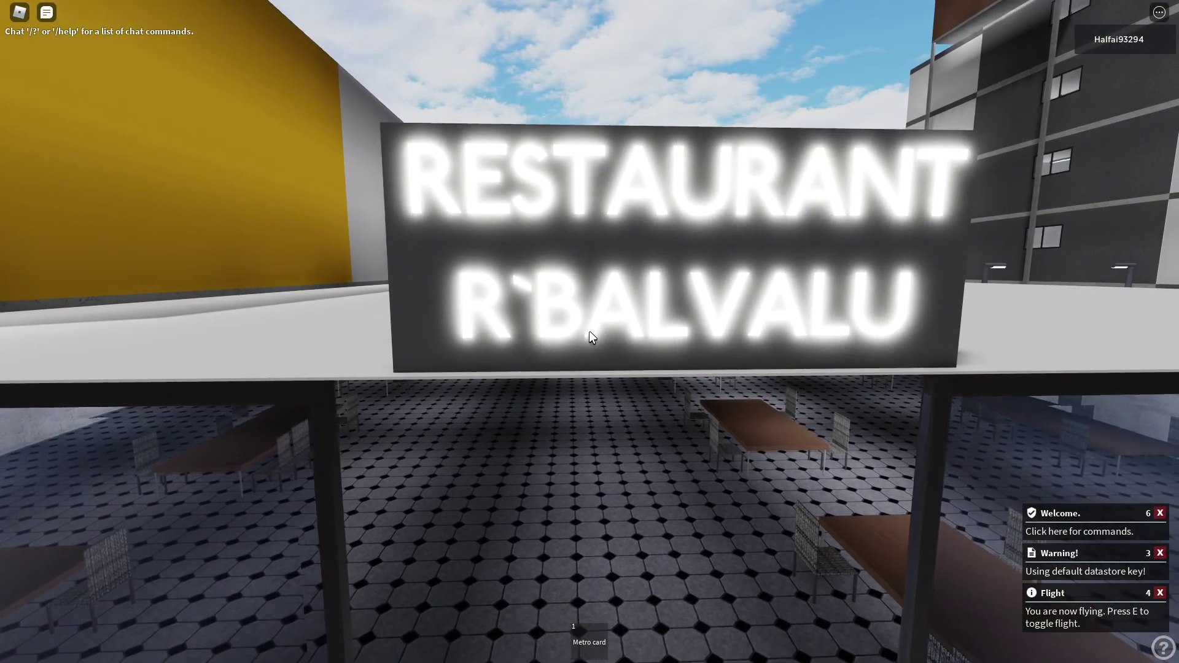
pyautogui.press('w')
pyautogui.press('w')
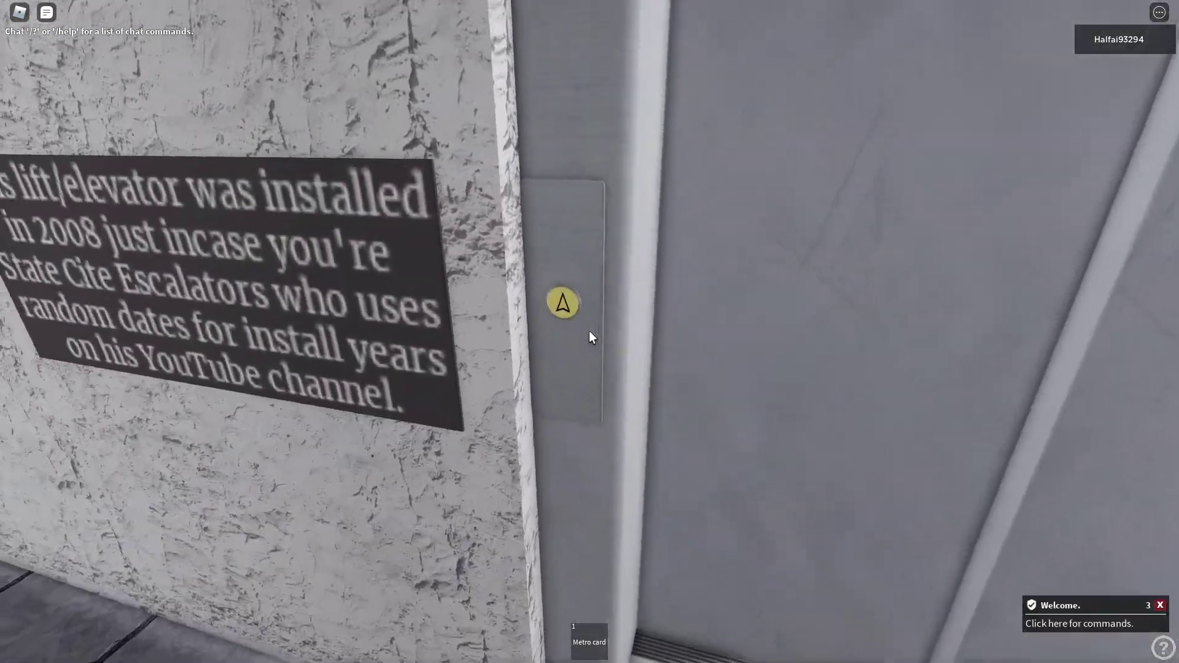
# Call the toilet lift, ride it to floor 1, press the star button and walk out.
pyautogui.click(589, 337)
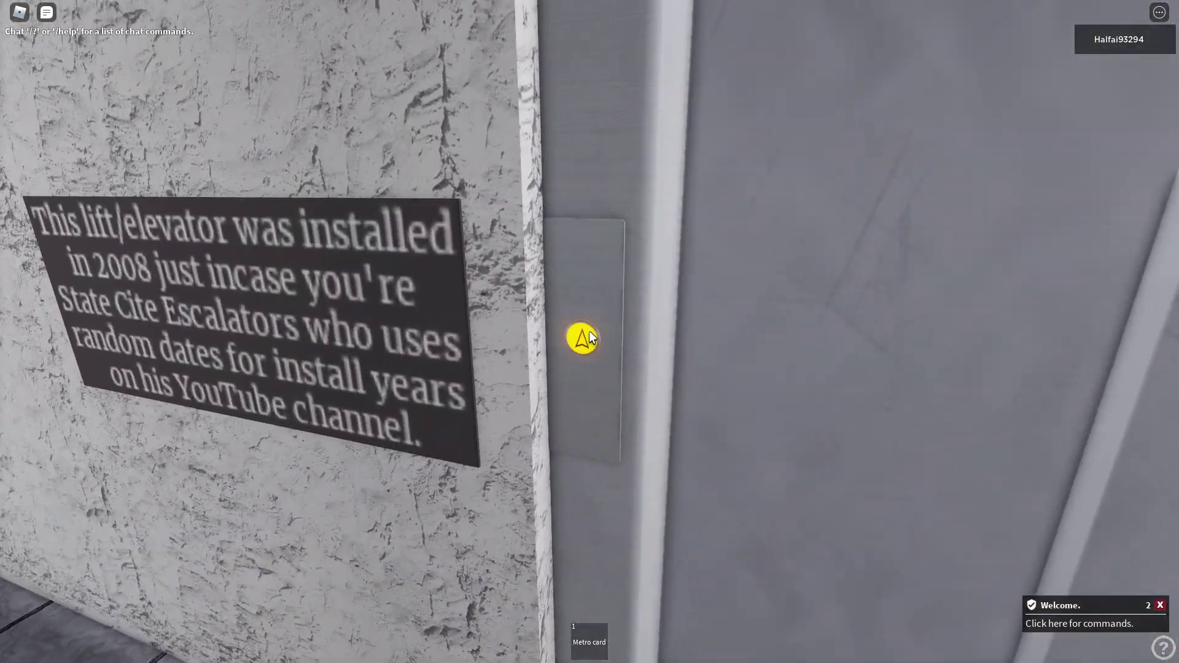
pyautogui.press('w')
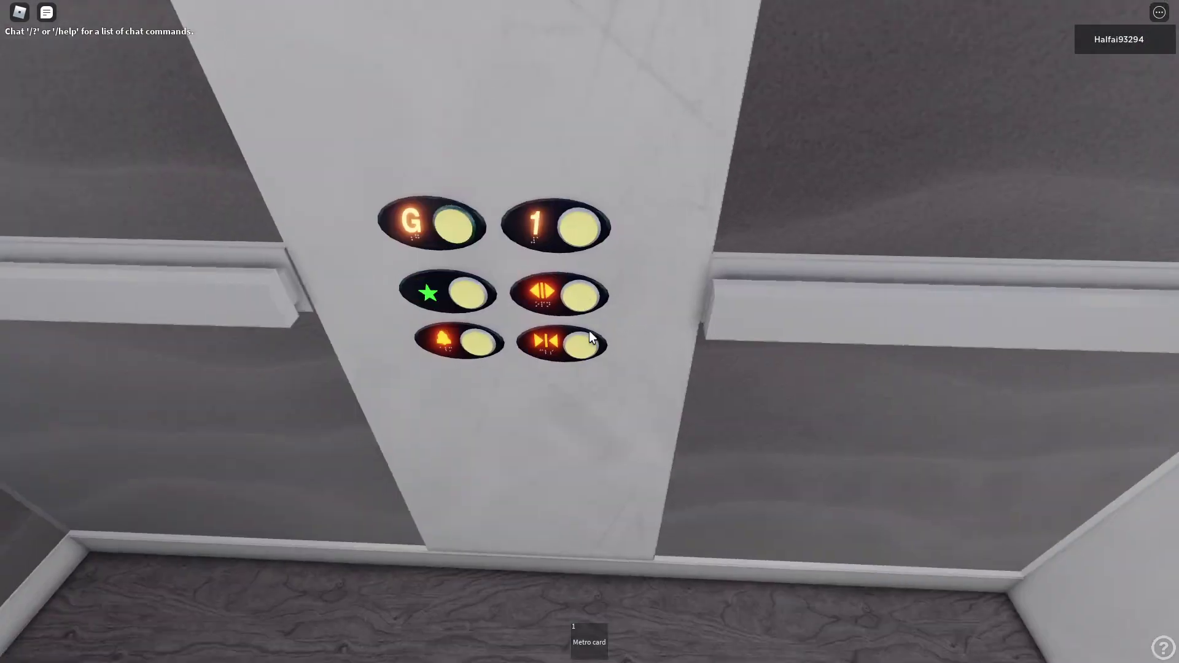
pyautogui.click(590, 337)
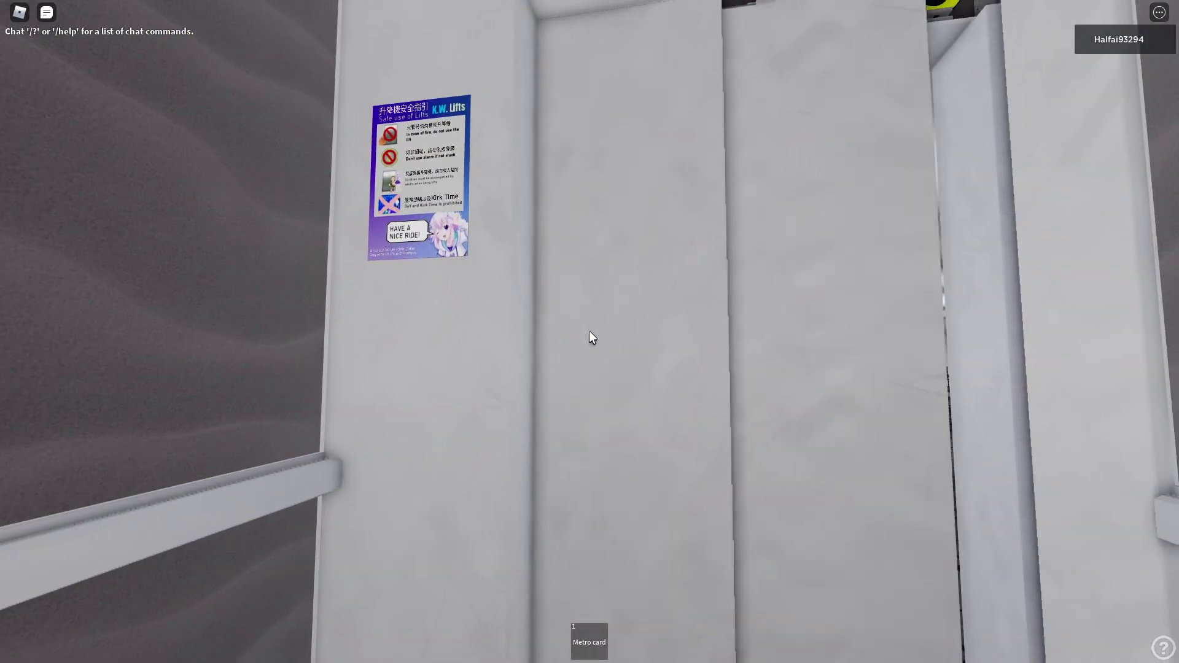
pyautogui.rightClick(590, 337)
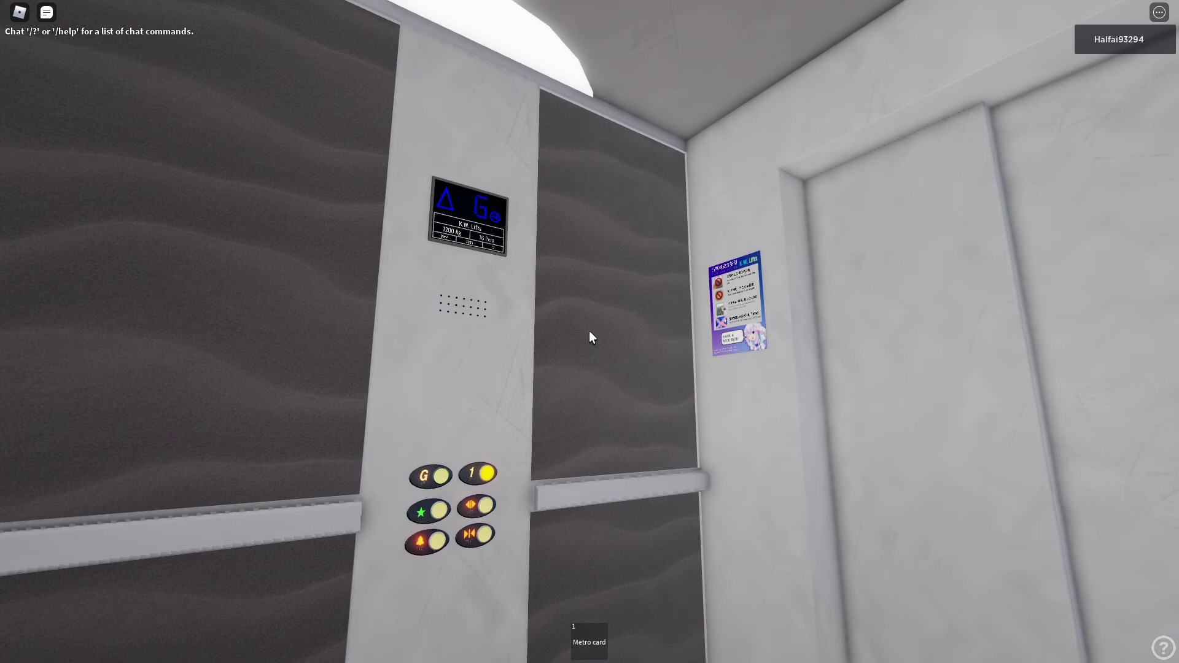
pyautogui.rightClick(590, 337)
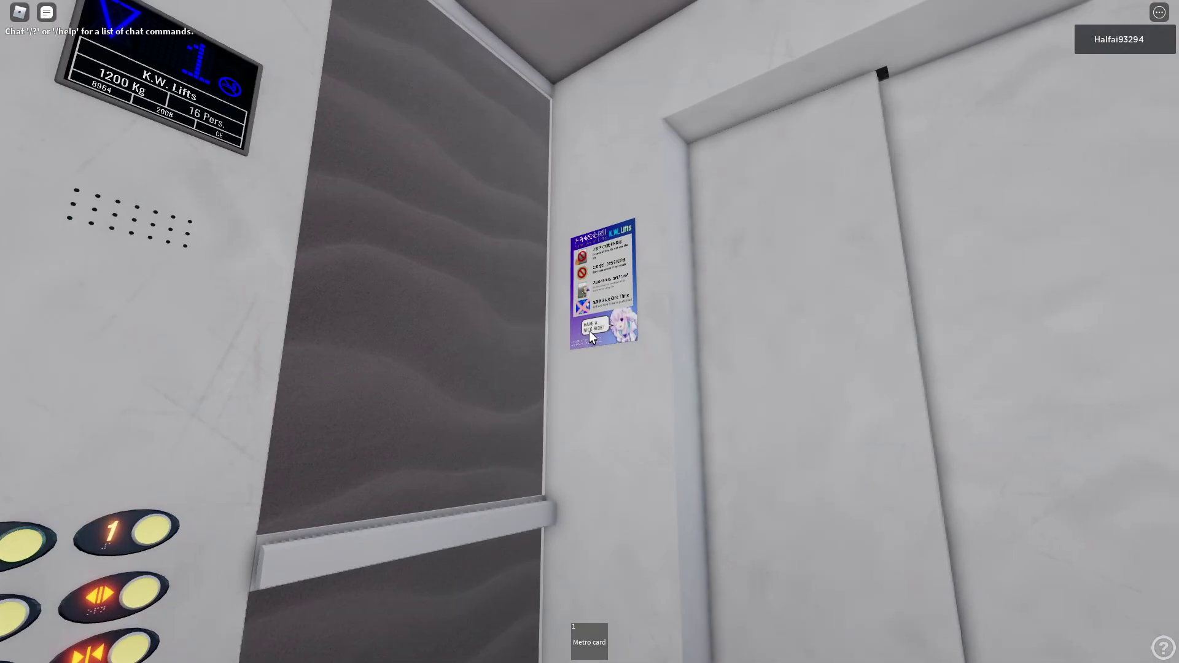
pyautogui.rightClick(590, 337)
pyautogui.scroll(3, 589, 337)
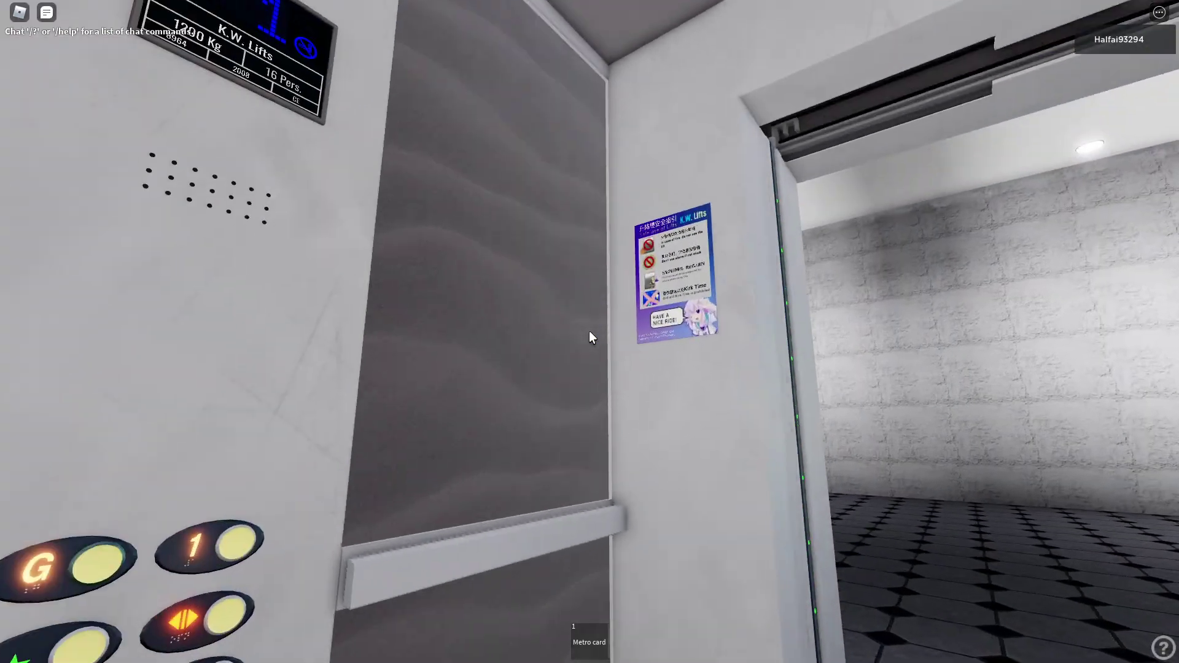
pyautogui.scroll(3, 590, 337)
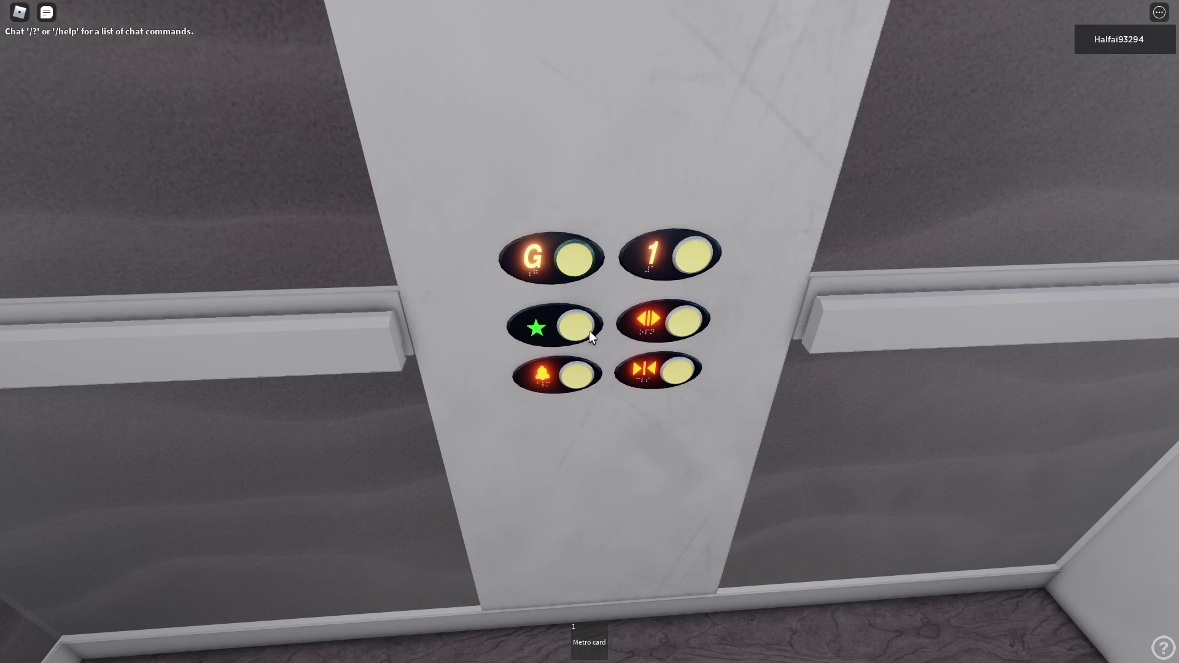
pyautogui.click(590, 337)
pyautogui.scroll(-3, 589, 338)
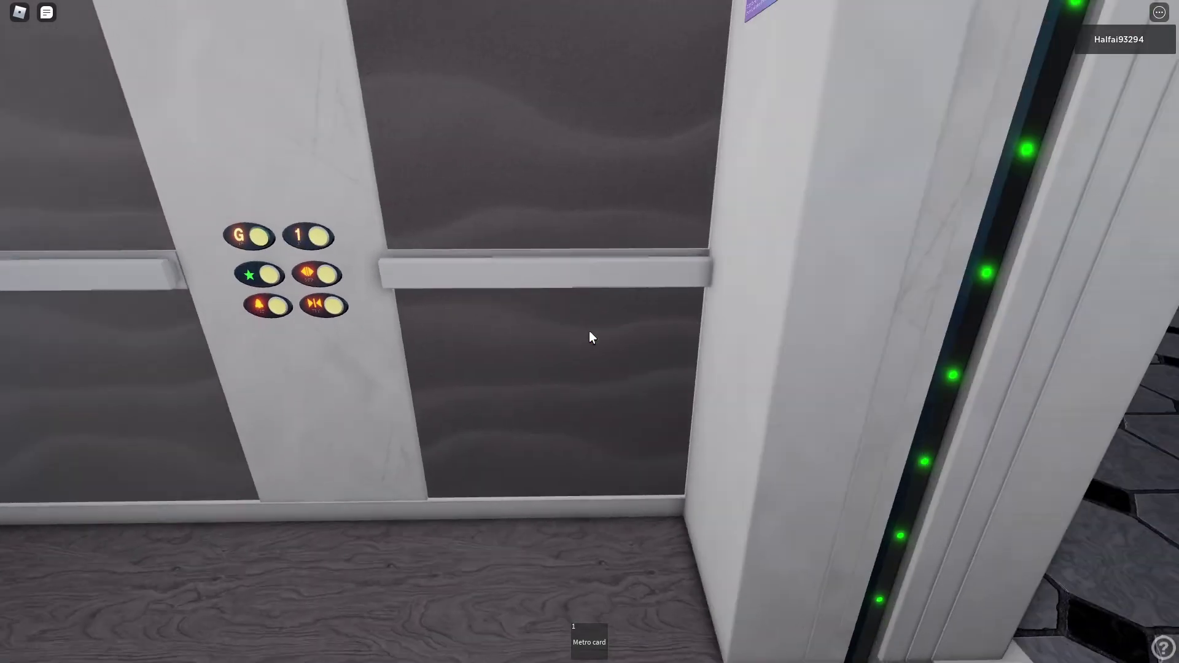
pyautogui.press('s')
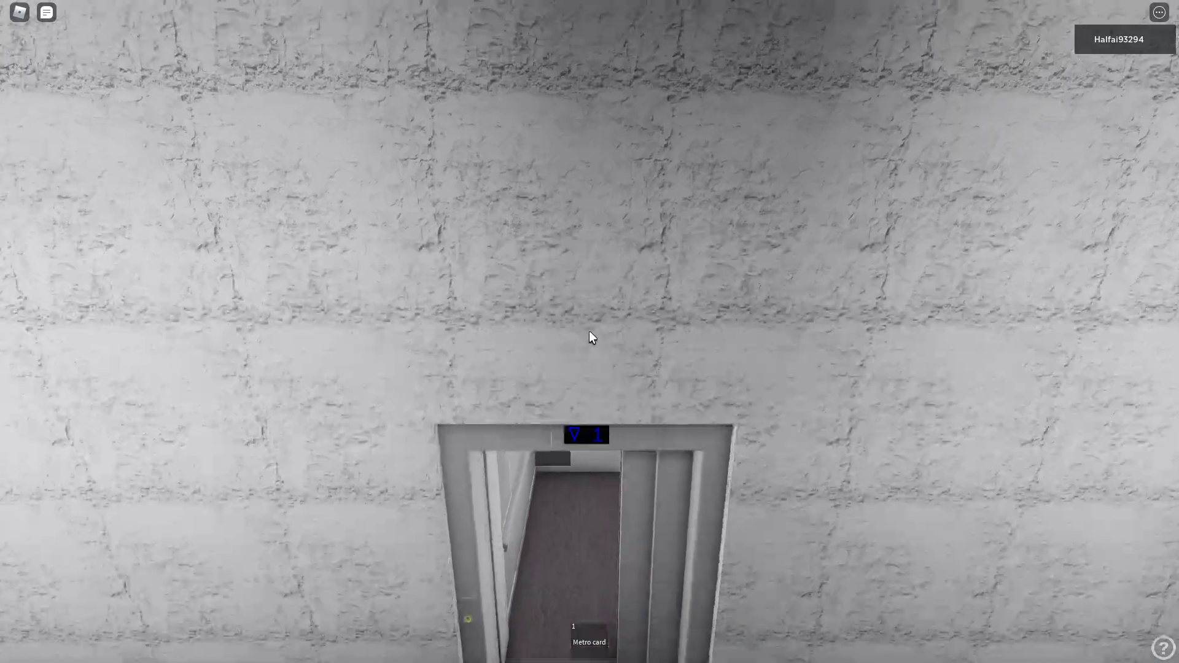
# Fly across the rooftop into the office building's lift hall and read the directory signs.
pyautogui.press('w')
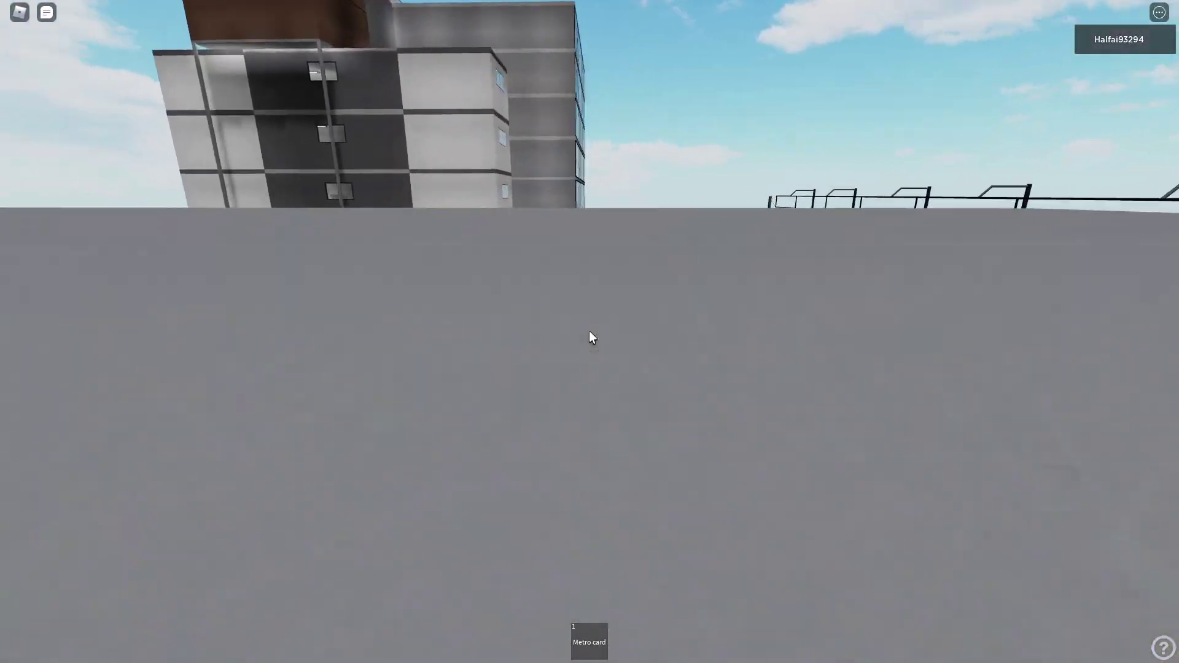
pyautogui.rightClick(590, 337)
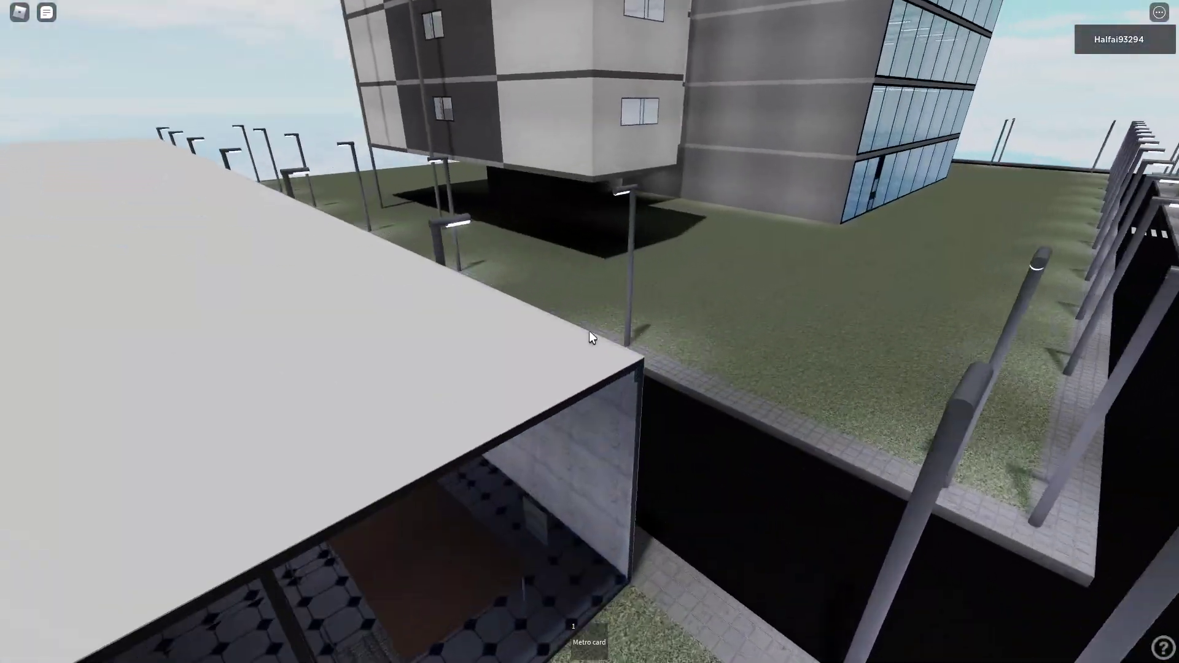
pyautogui.press('w')
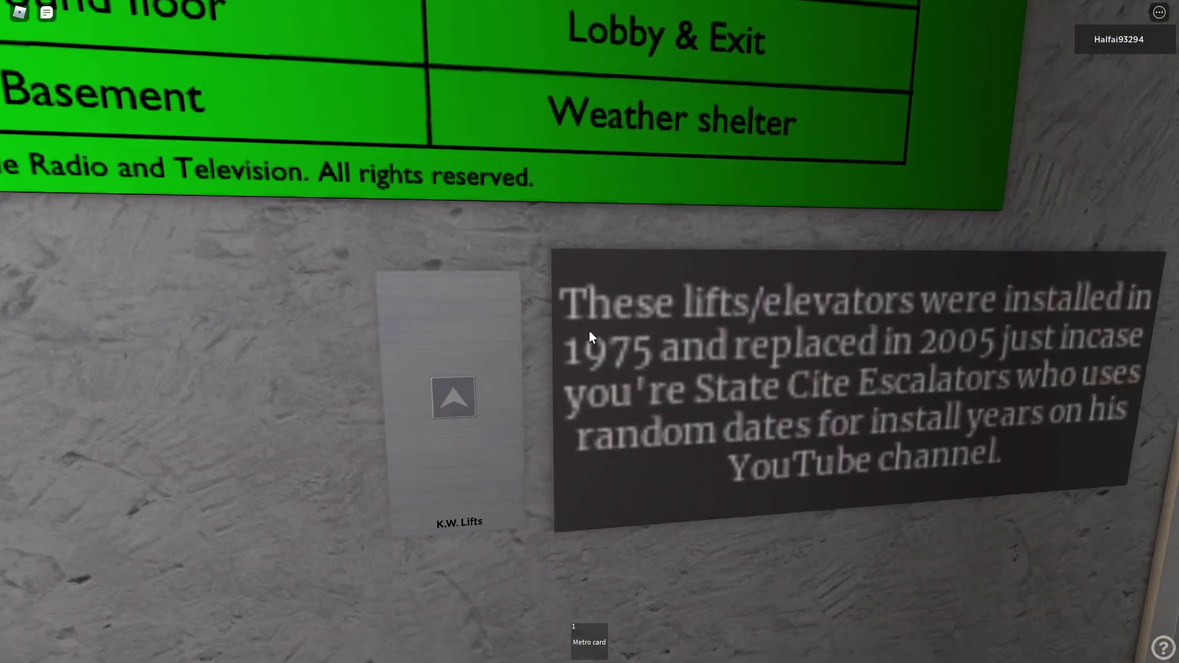
pyautogui.press('s')
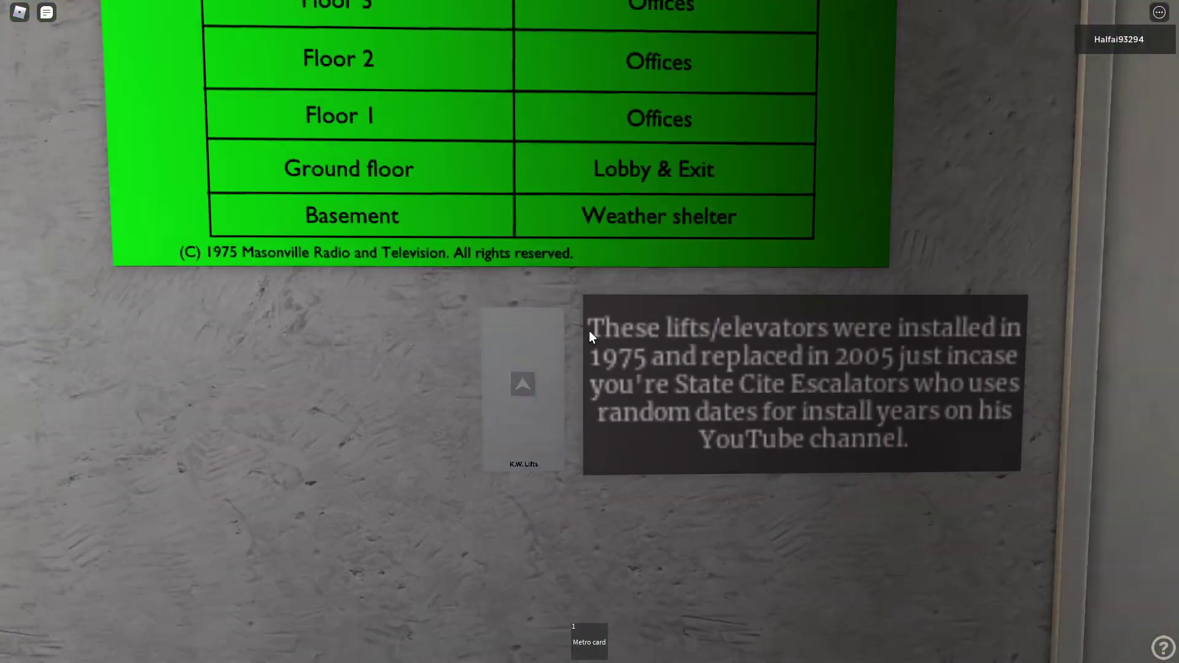
# Ride the office lift to floor 6 and walk out into the hall.
pyautogui.press('w')
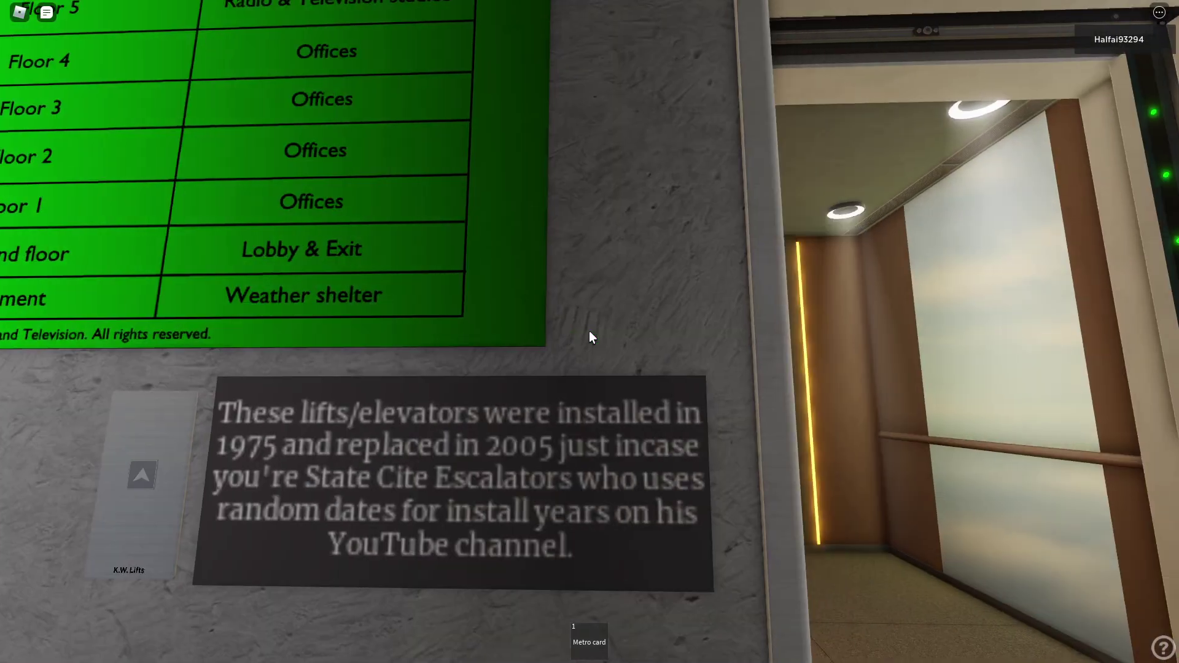
pyautogui.press('w')
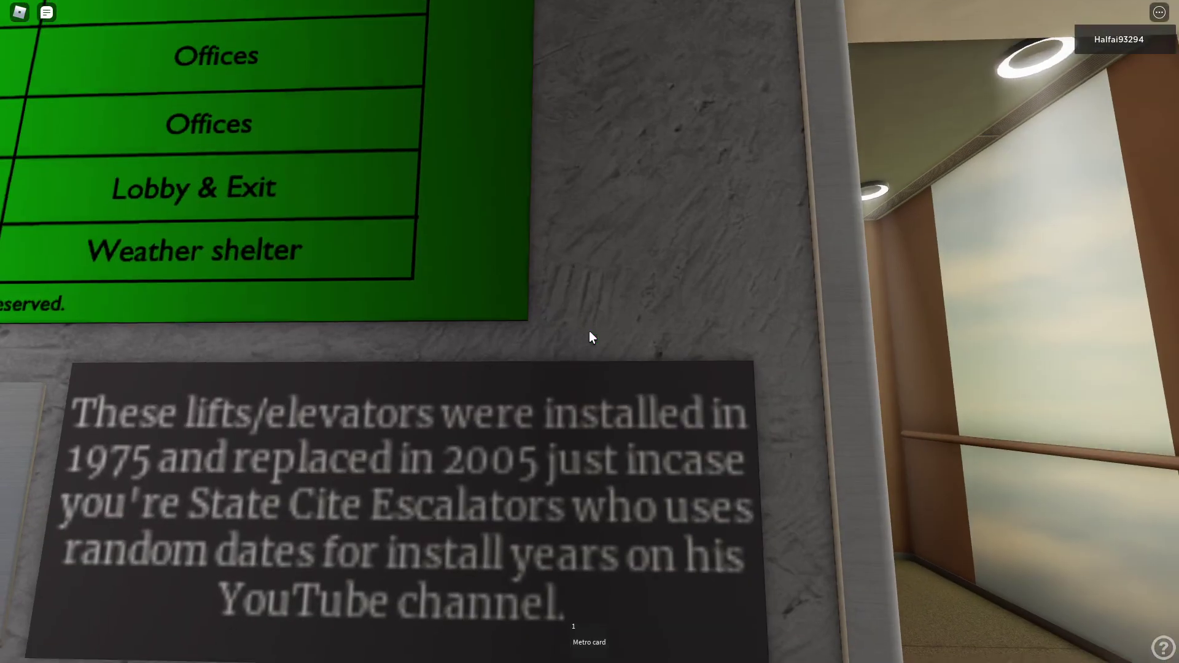
pyautogui.press('w')
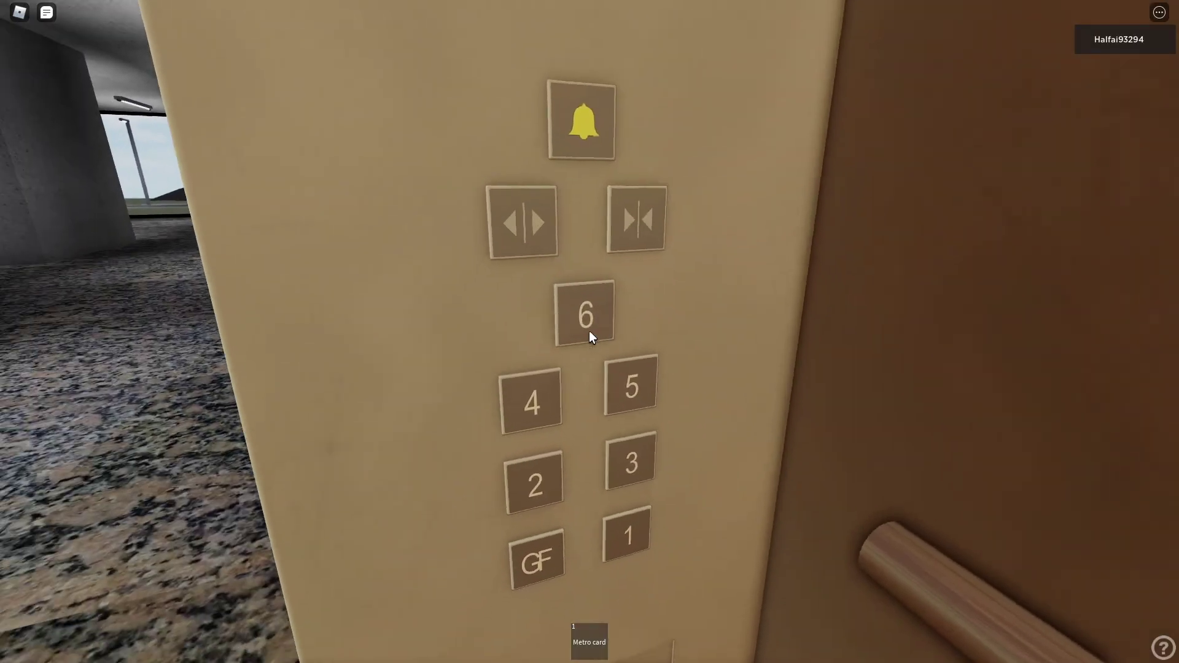
pyautogui.click(587, 320)
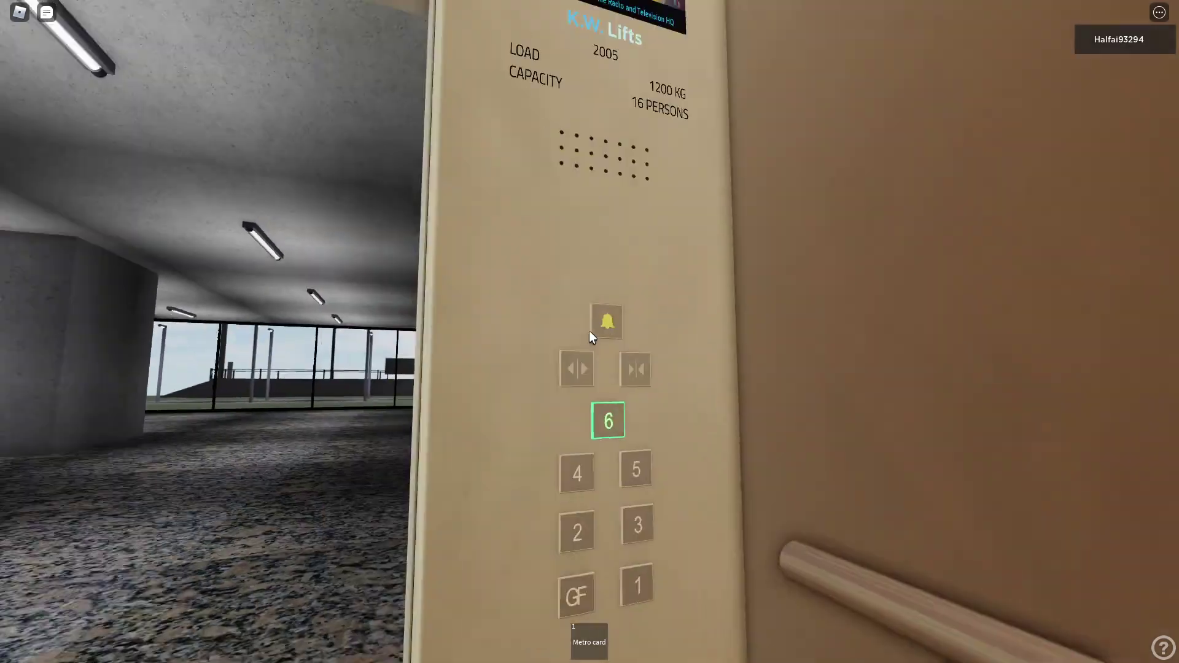
pyautogui.scroll(-3, 591, 337)
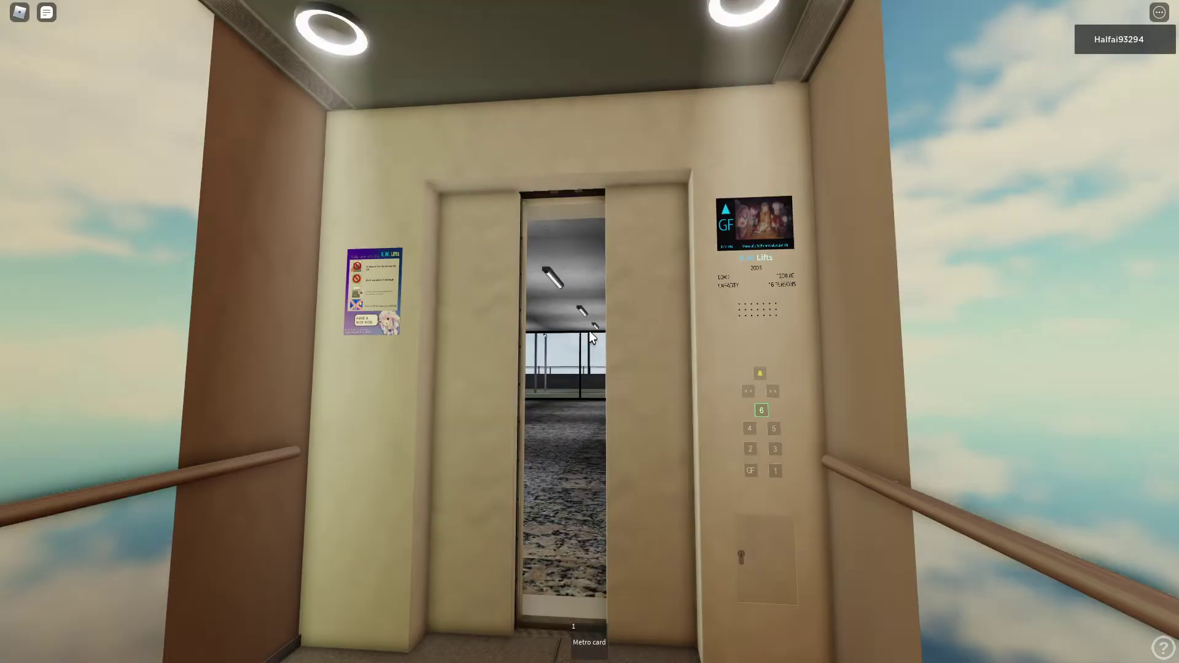
pyautogui.scroll(3, 591, 337)
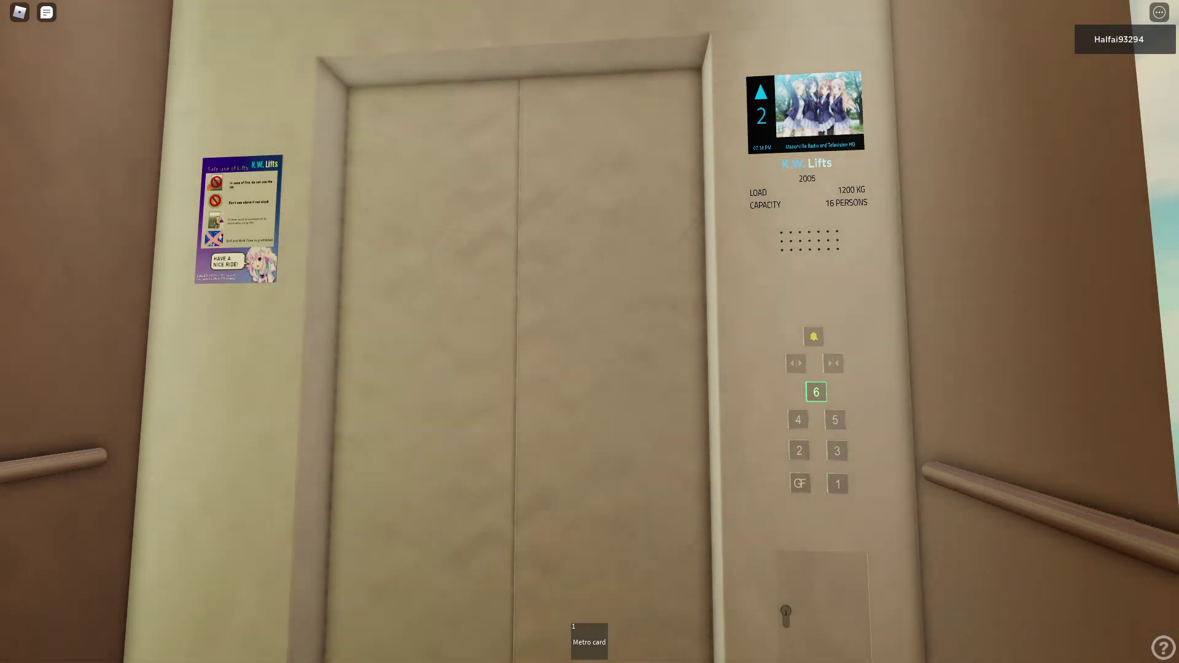
pyautogui.scroll(-1, 590, 337)
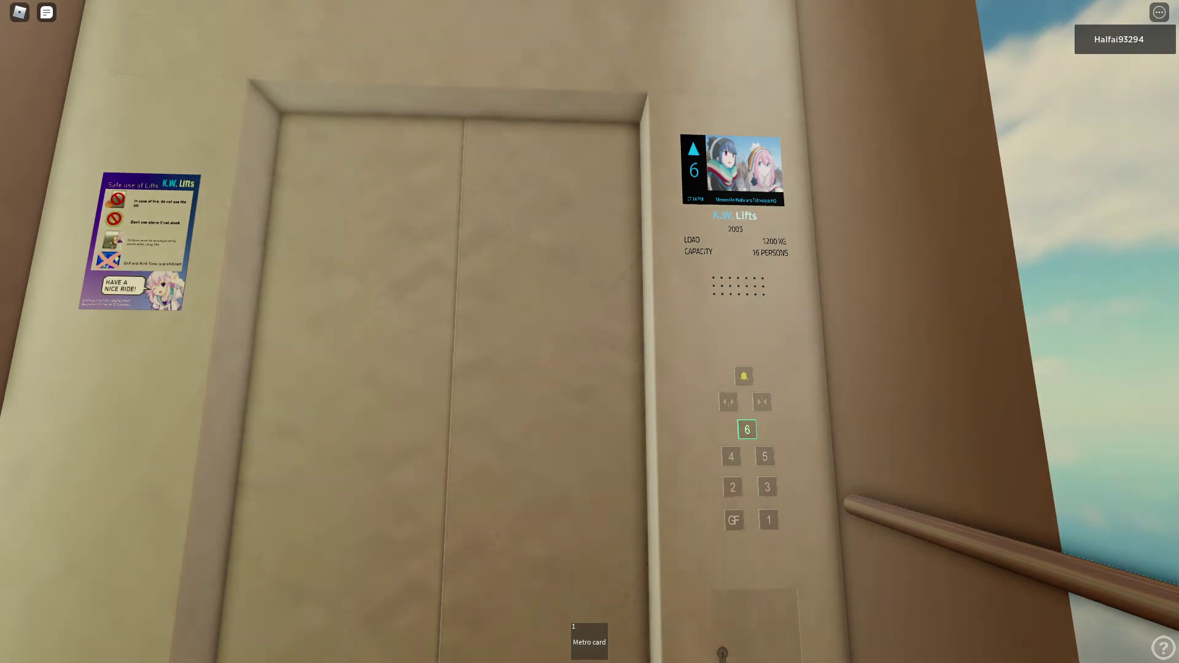
pyautogui.scroll(3, 590, 337)
pyautogui.scroll(-3, 589, 337)
pyautogui.scroll(2, 590, 338)
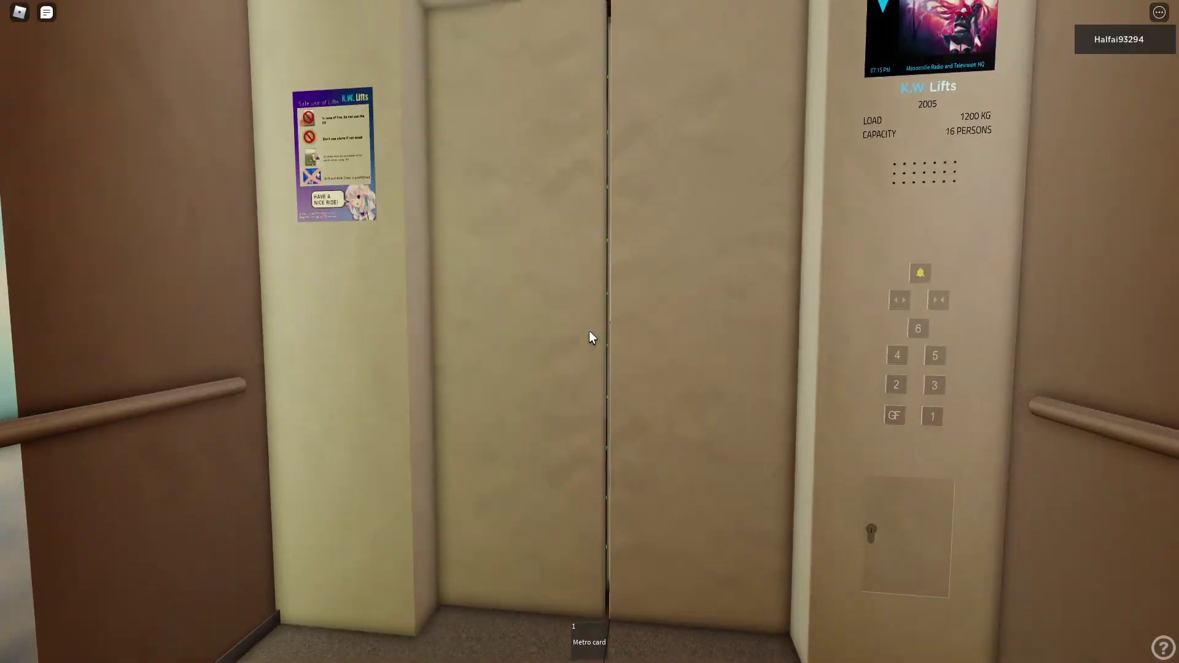
pyautogui.press('w')
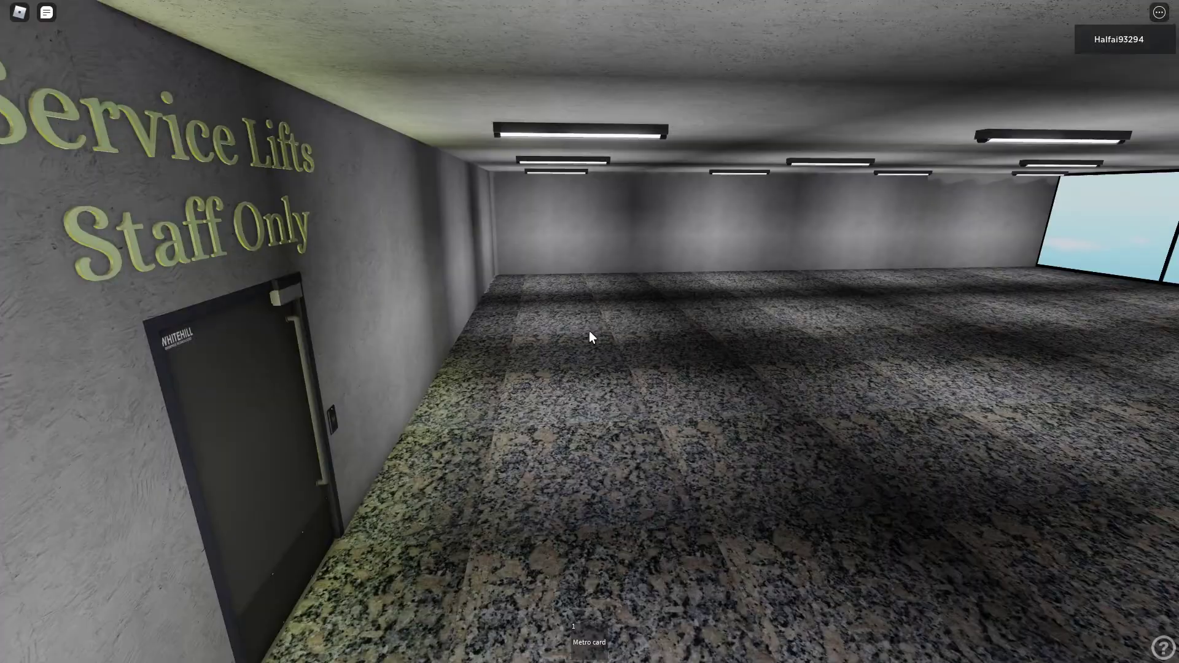
# Approach the Service Lifts staff door's card reader, opening and closing the admin console.
pyautogui.press('w')
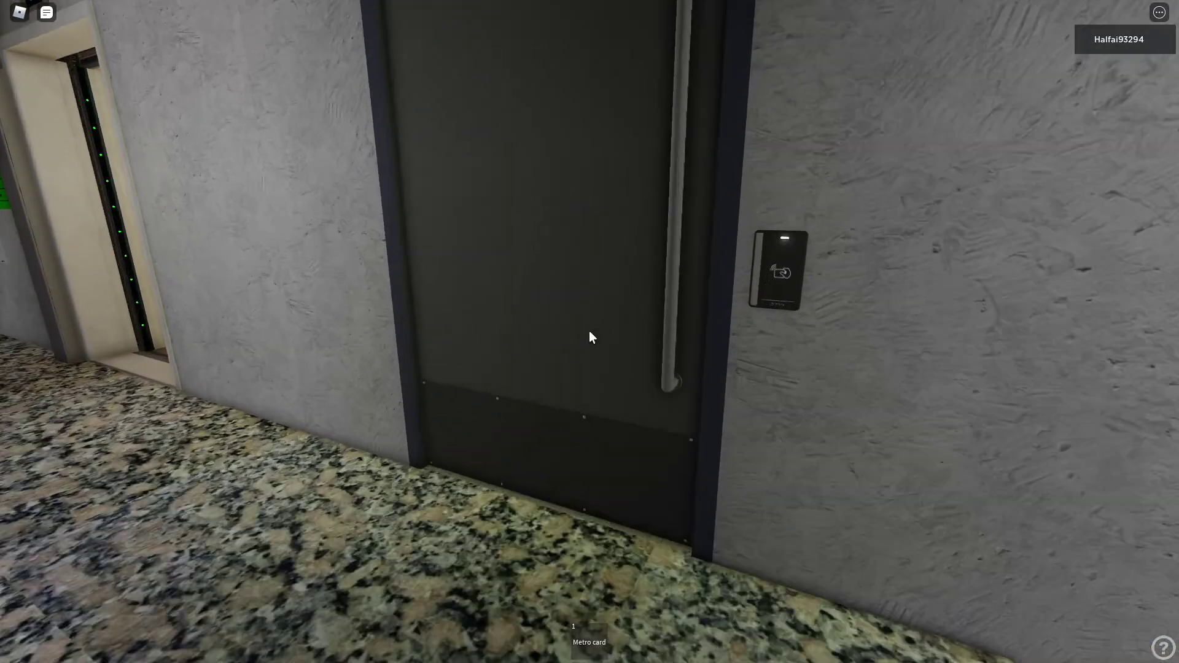
pyautogui.press('w')
pyautogui.press("'")
pyautogui.write(':give me a')
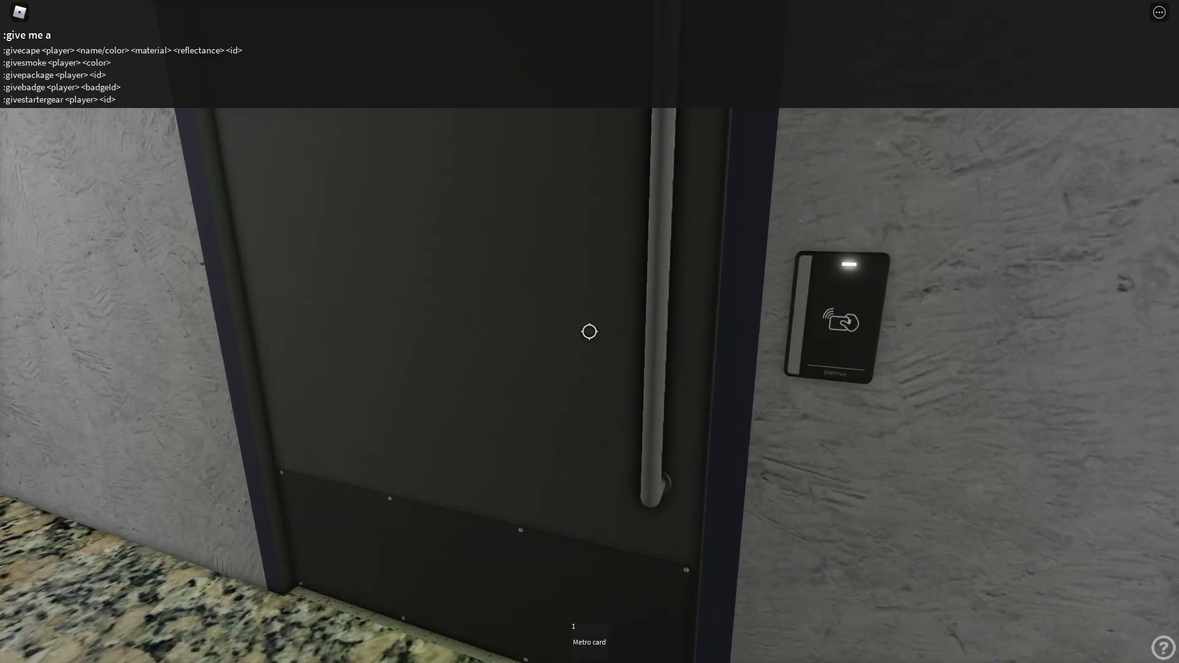
pyautogui.press('Escape')
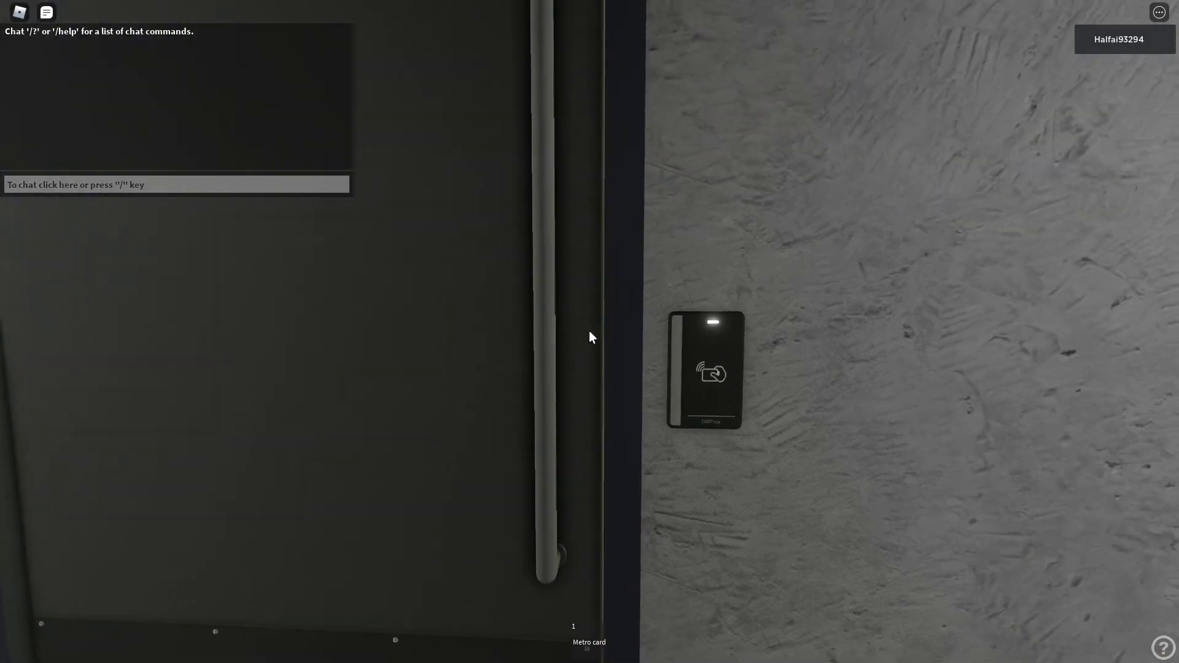
# Go through the card-reader door, call the service lift and face the left lift.
pyautogui.press('w')
pyautogui.press('s')
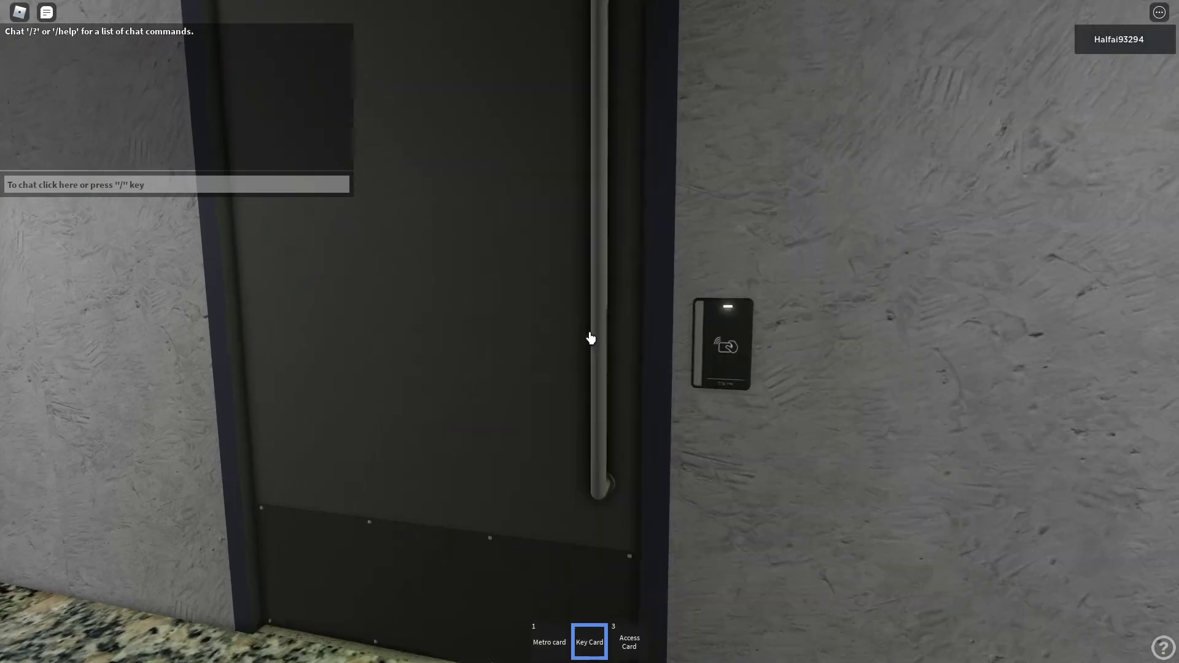
pyautogui.press('w')
pyautogui.press('w')
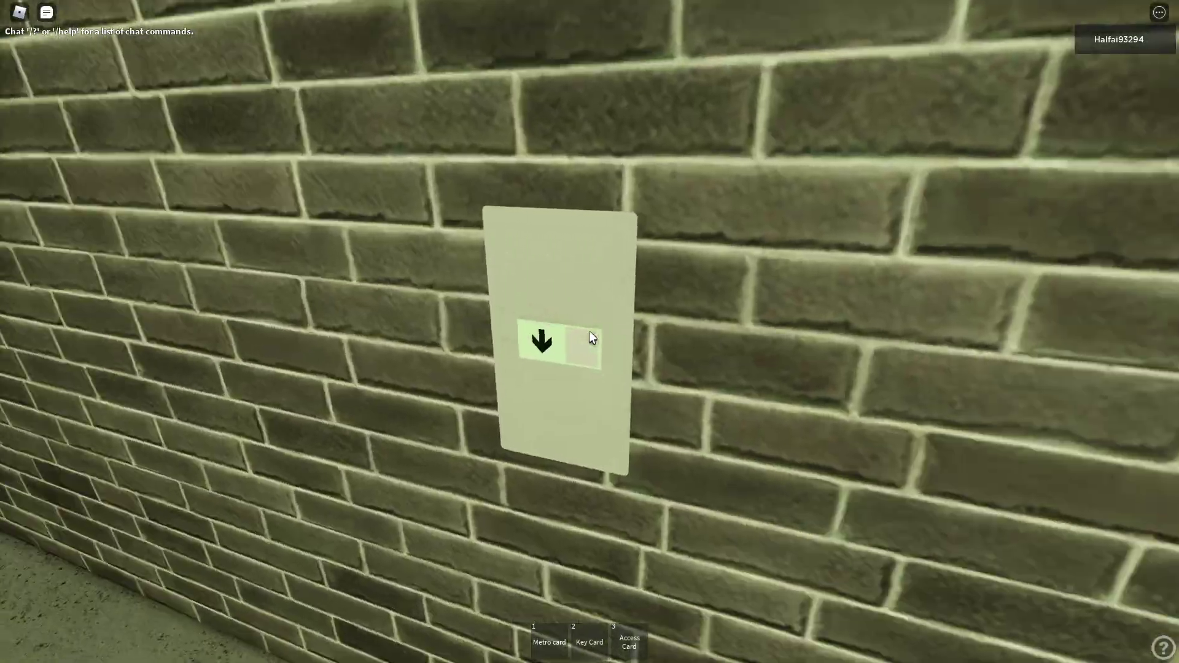
pyautogui.click(590, 337)
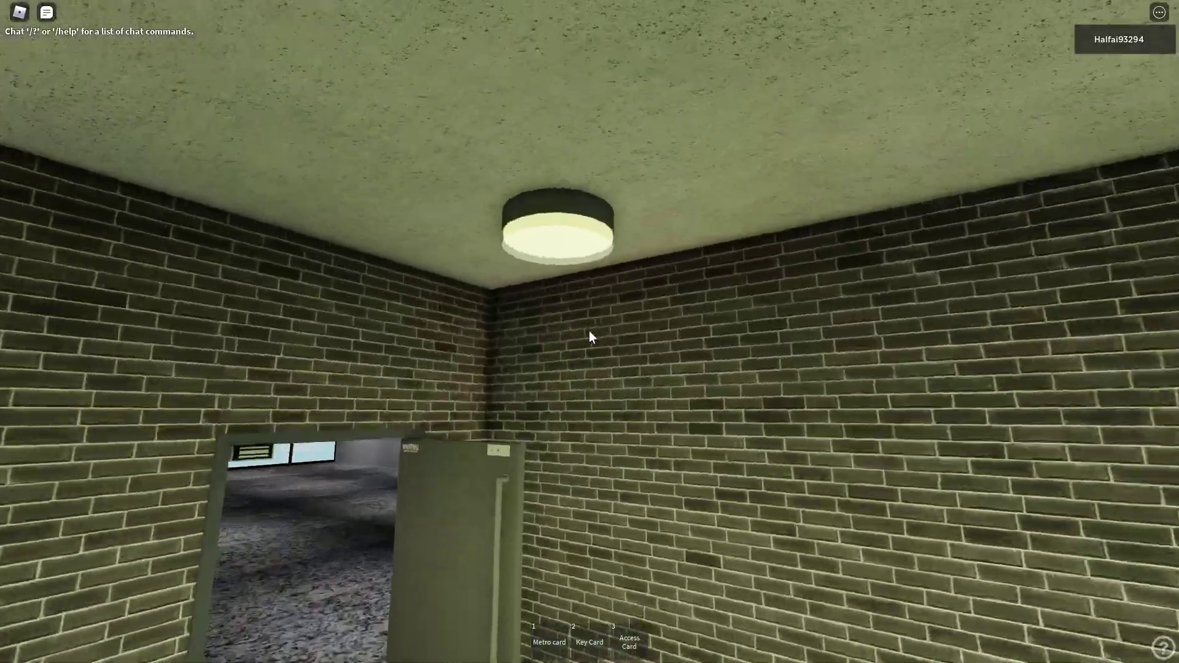
pyautogui.press('w')
pyautogui.press('w')
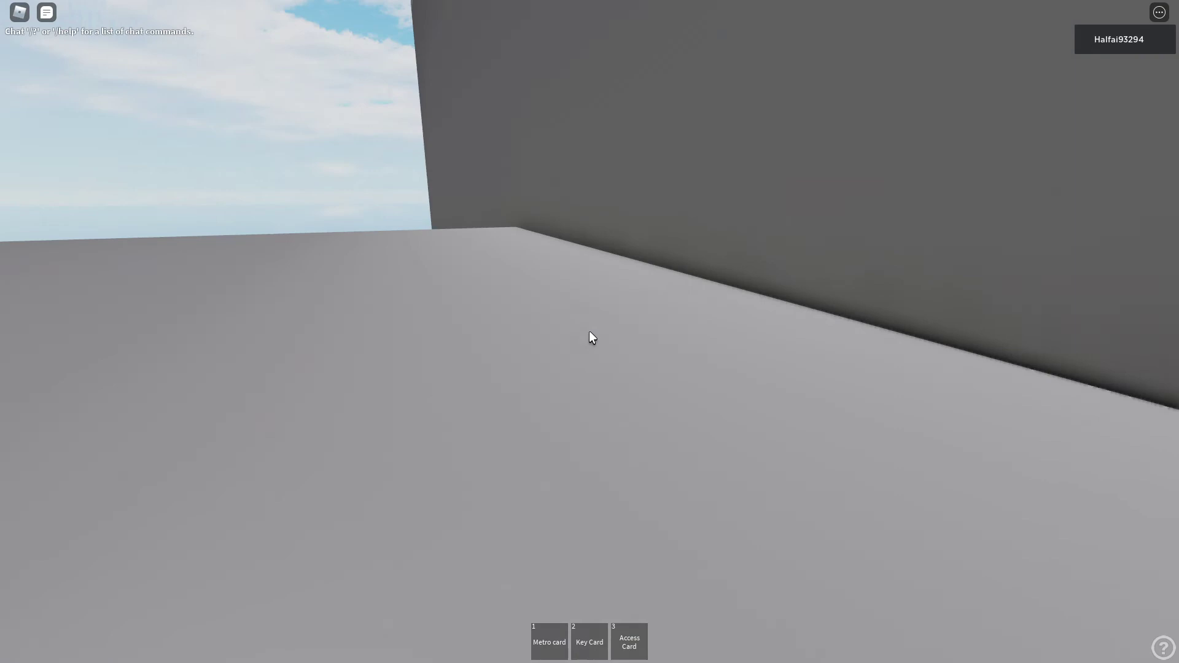
pyautogui.press('a')
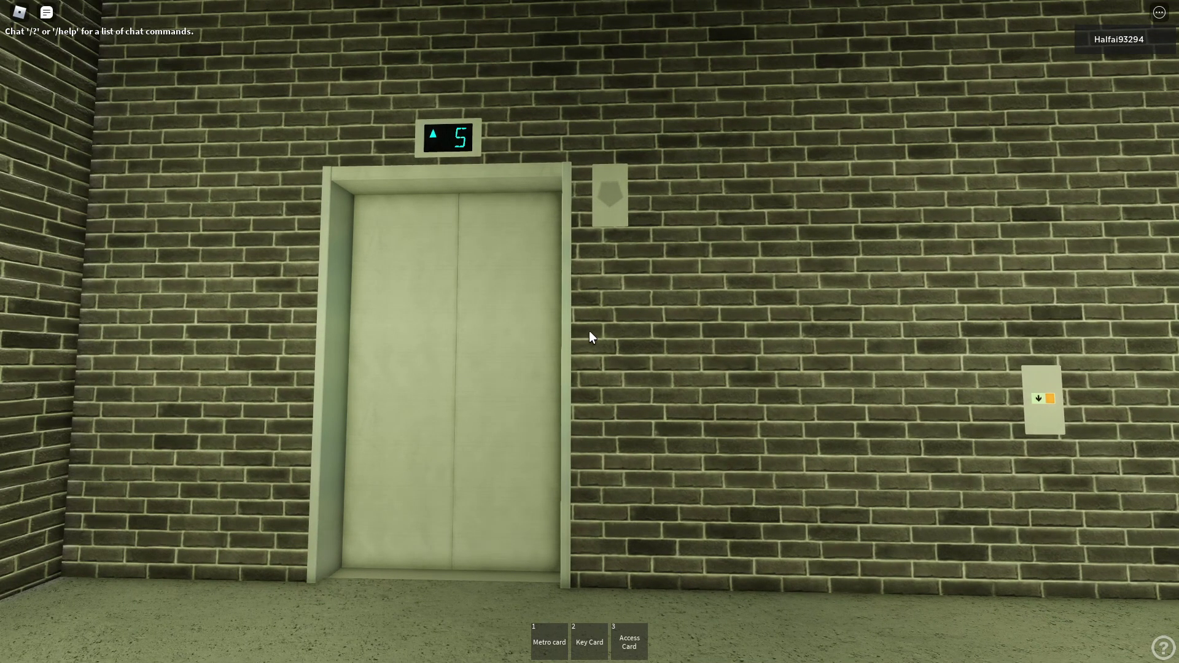
# Call the service lift, ride it down to GF and walk out into the brick room.
pyautogui.click(589, 337)
pyautogui.press('w')
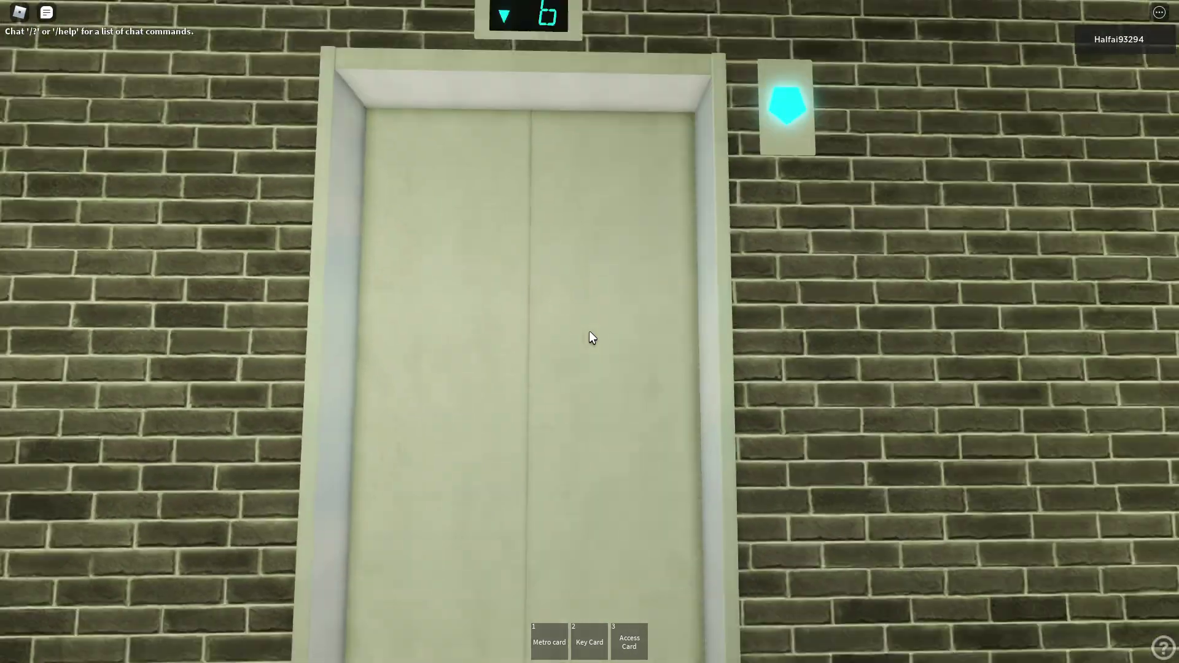
pyautogui.press('w')
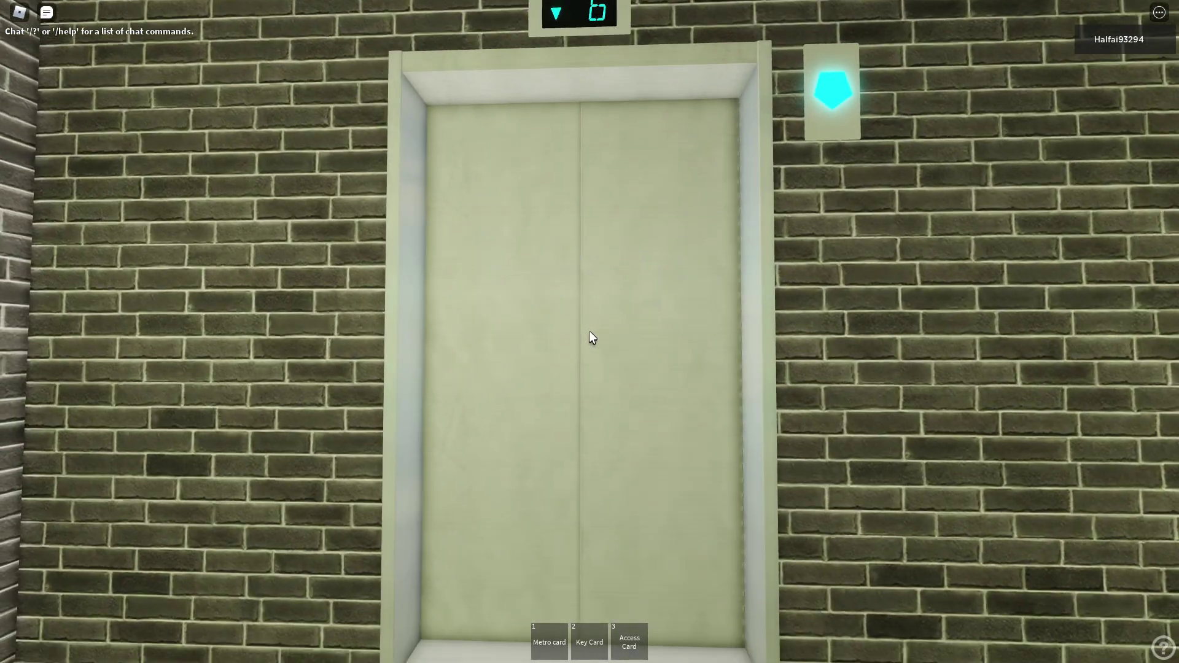
pyautogui.press('w')
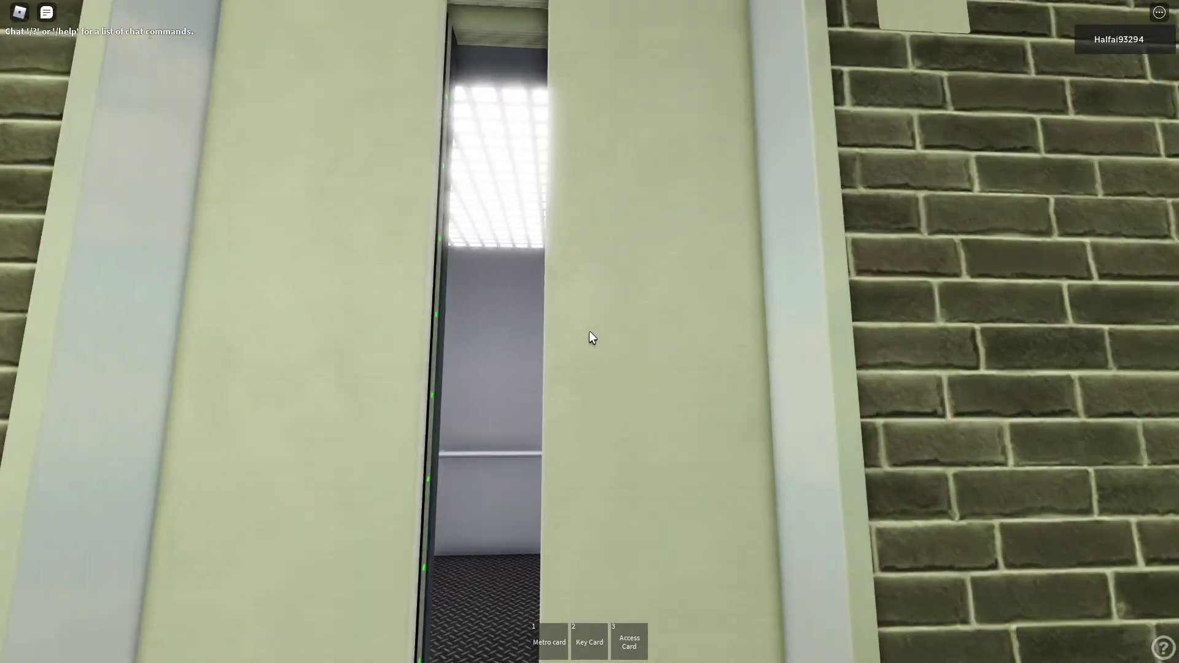
pyautogui.press('w')
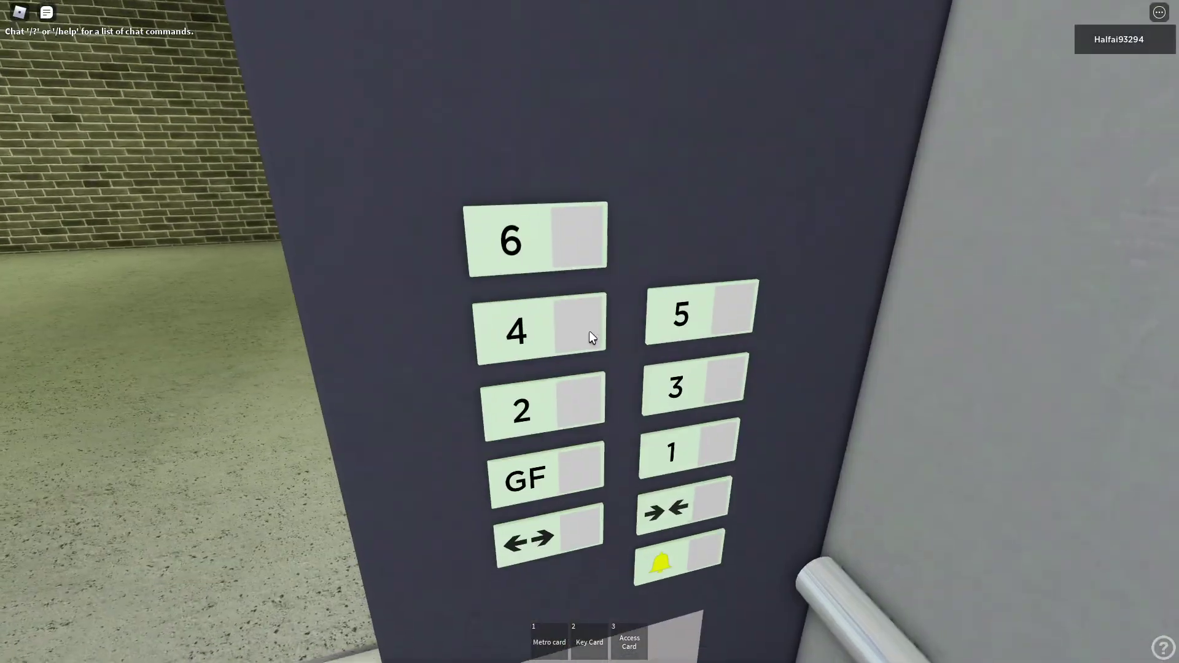
pyautogui.click(590, 337)
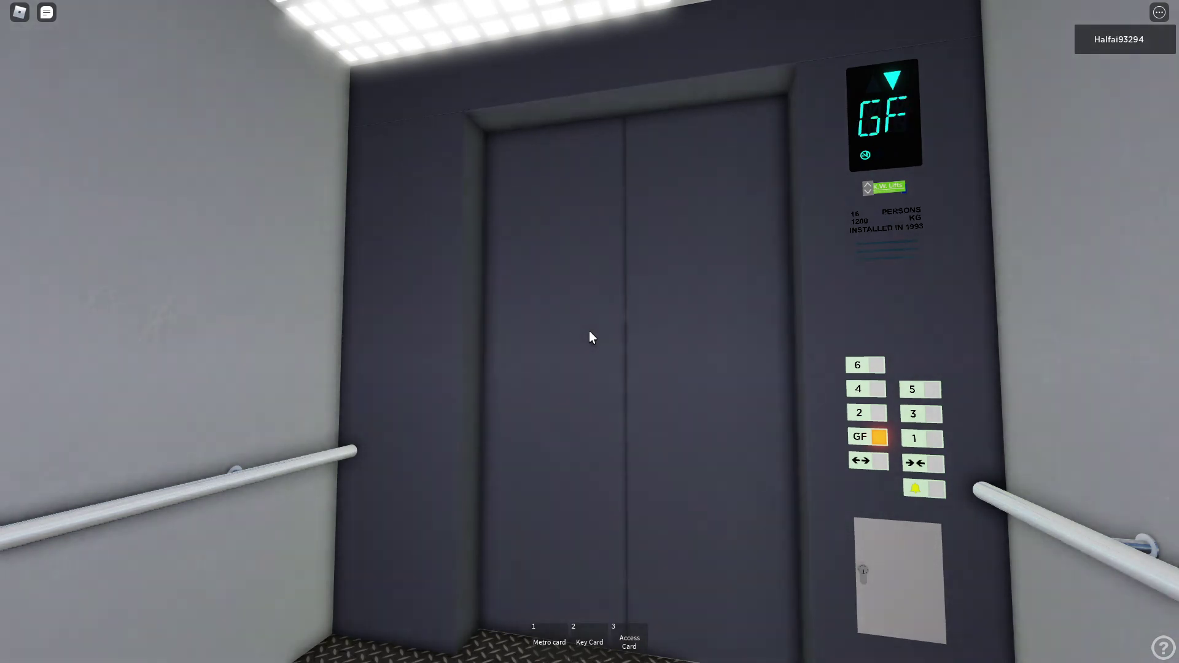
pyautogui.moveTo(590, 337); pyautogui.dragTo(591, 337)
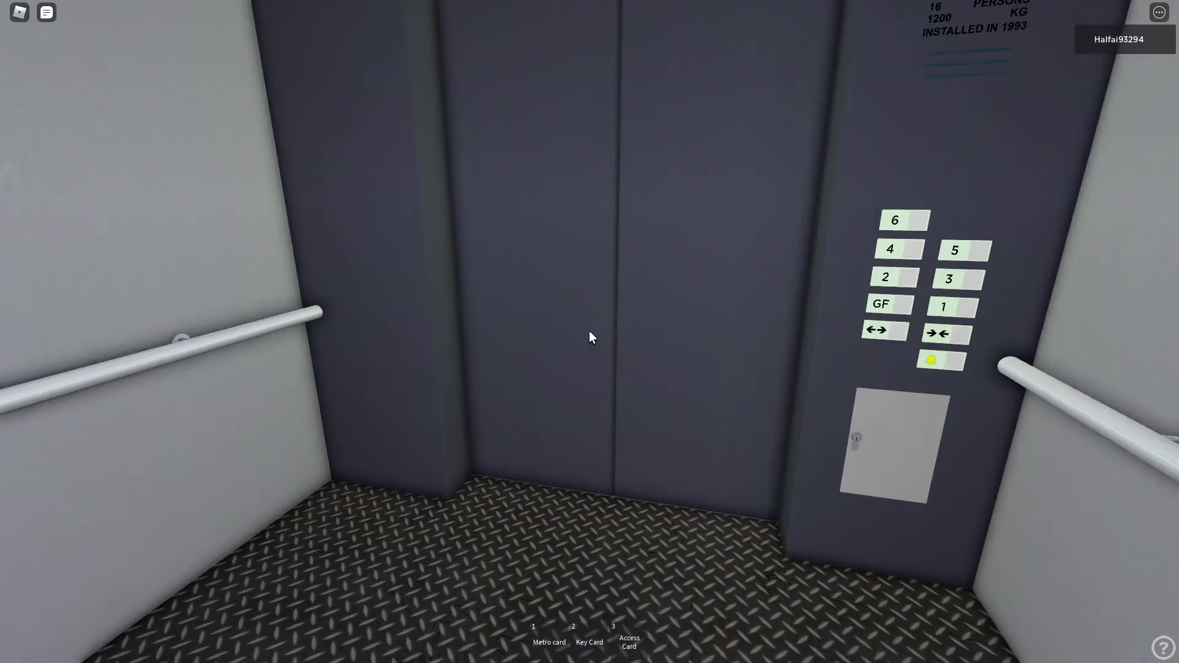
pyautogui.press('w')
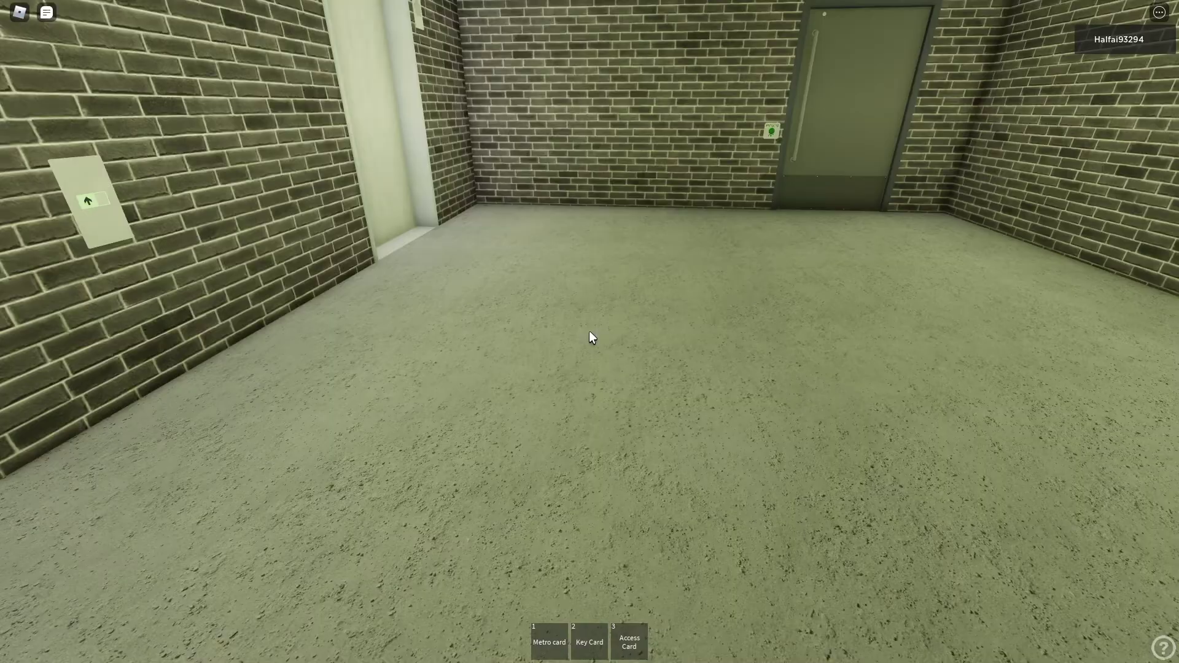
# Leave through the PRESS TO EXIT door and walk around the pillar to the orange lift.
pyautogui.press('w')
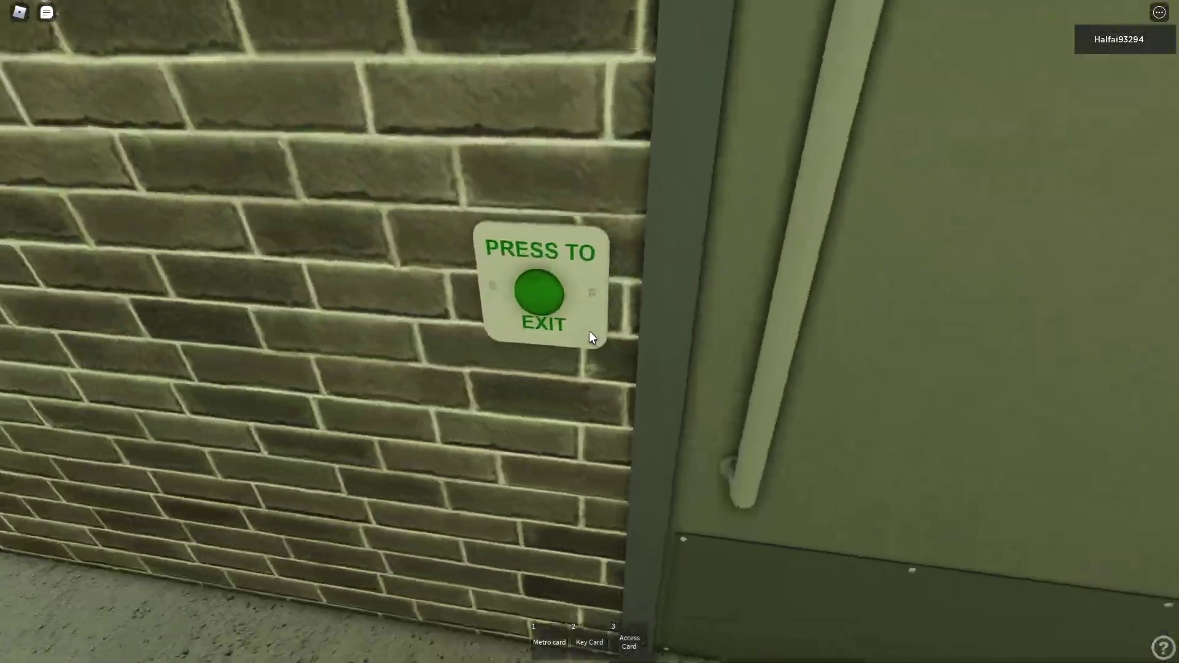
pyautogui.click(591, 337)
pyautogui.press('w')
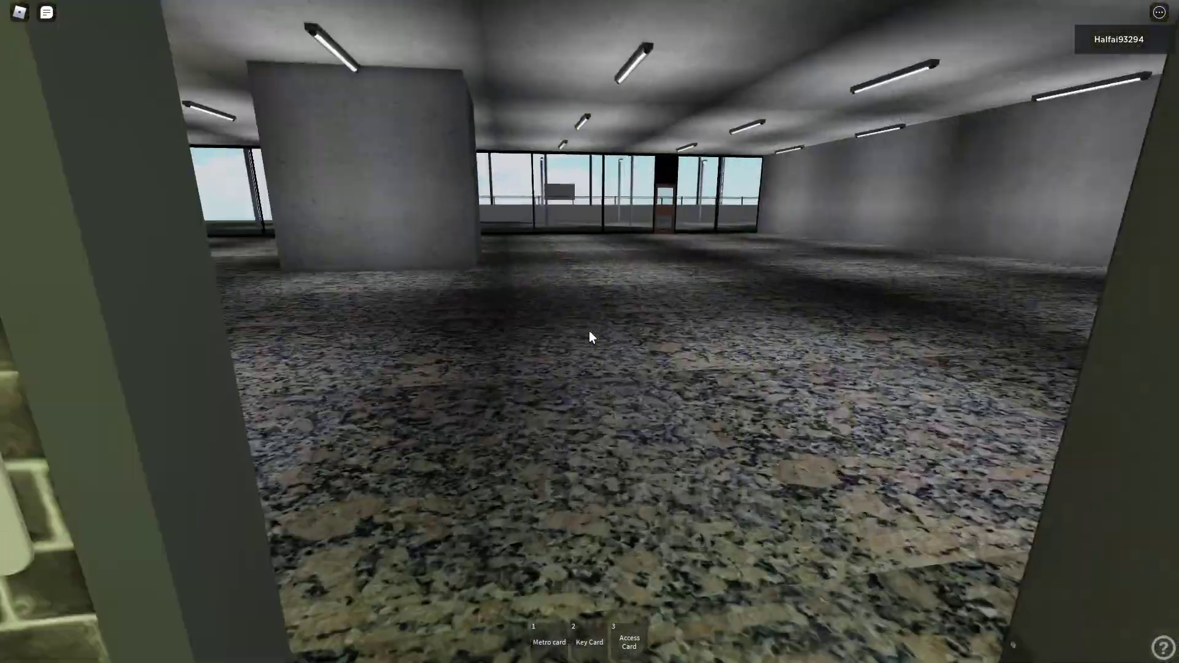
pyautogui.press('w')
pyautogui.moveTo(591, 337); pyautogui.dragTo(590, 337)
pyautogui.press('w')
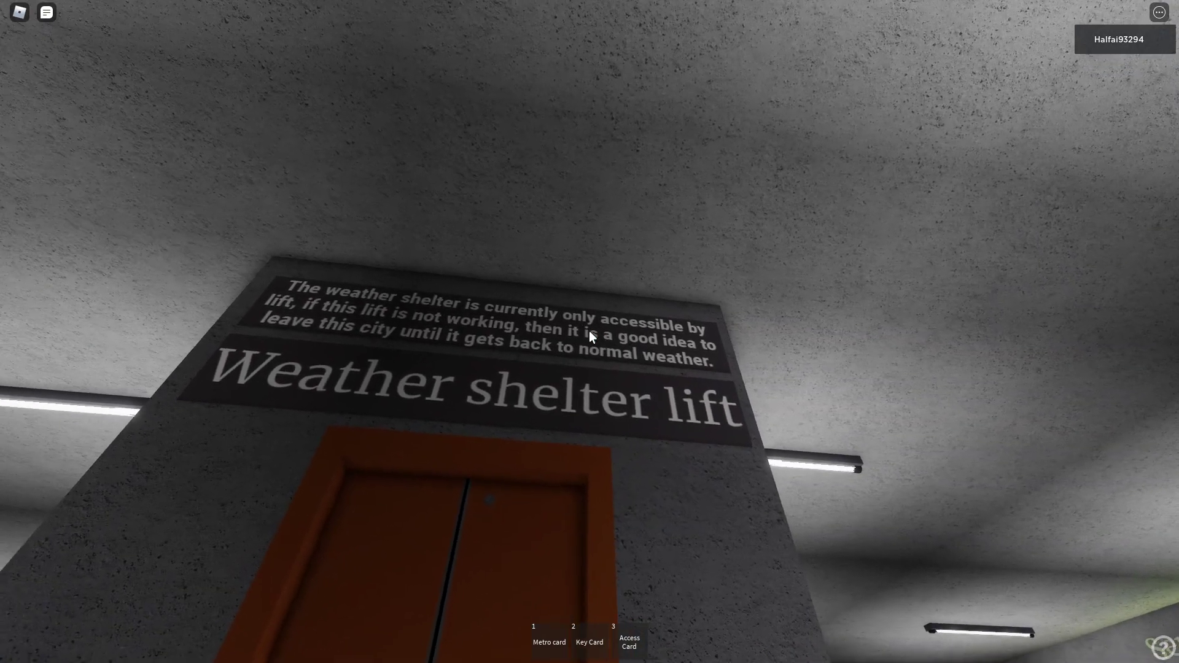
# Read the Weather shelter lift sign, then step inside to face the GF/B panel.
pyautogui.press('a')
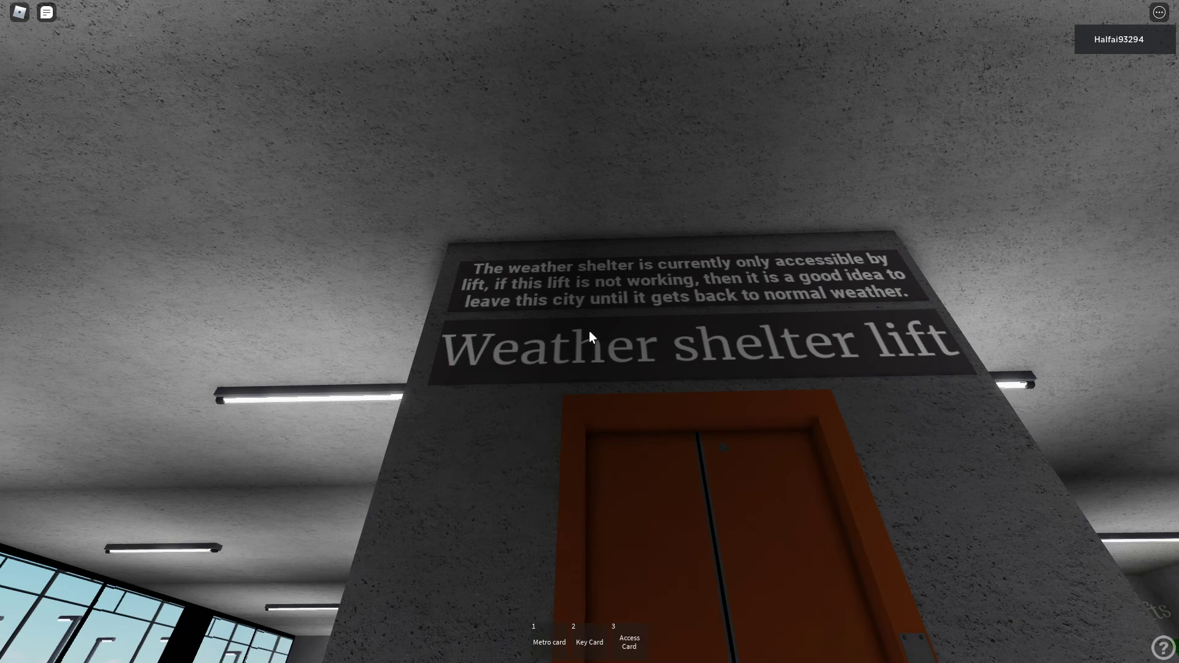
pyautogui.press('w')
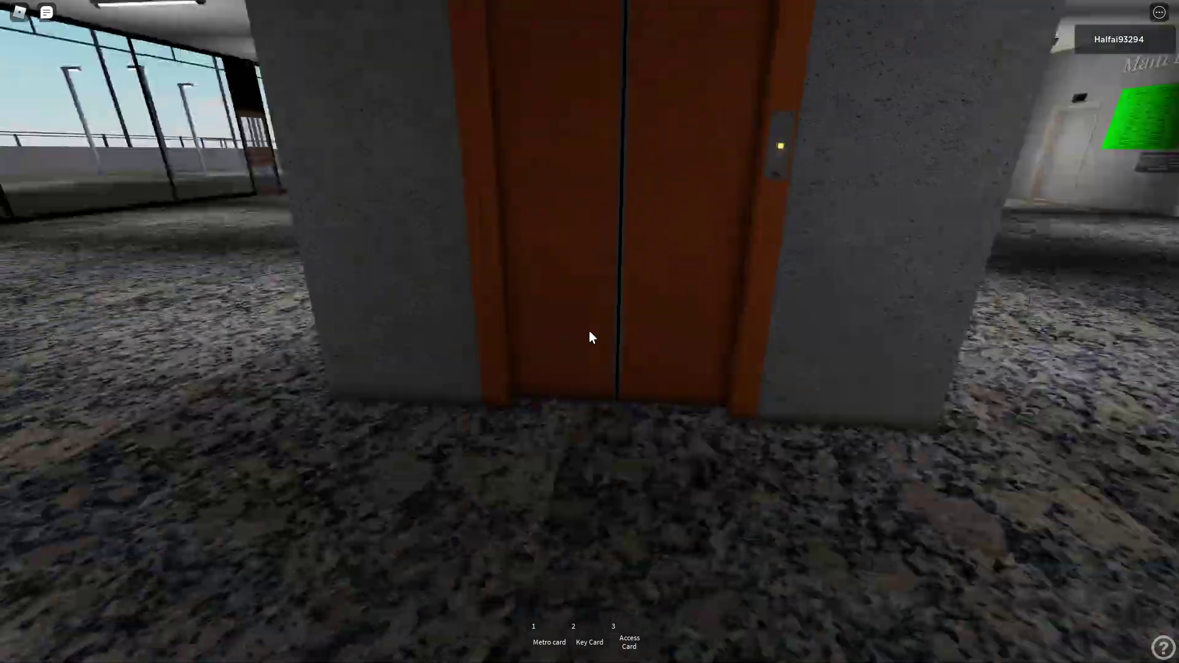
pyautogui.press('s')
pyautogui.press('w')
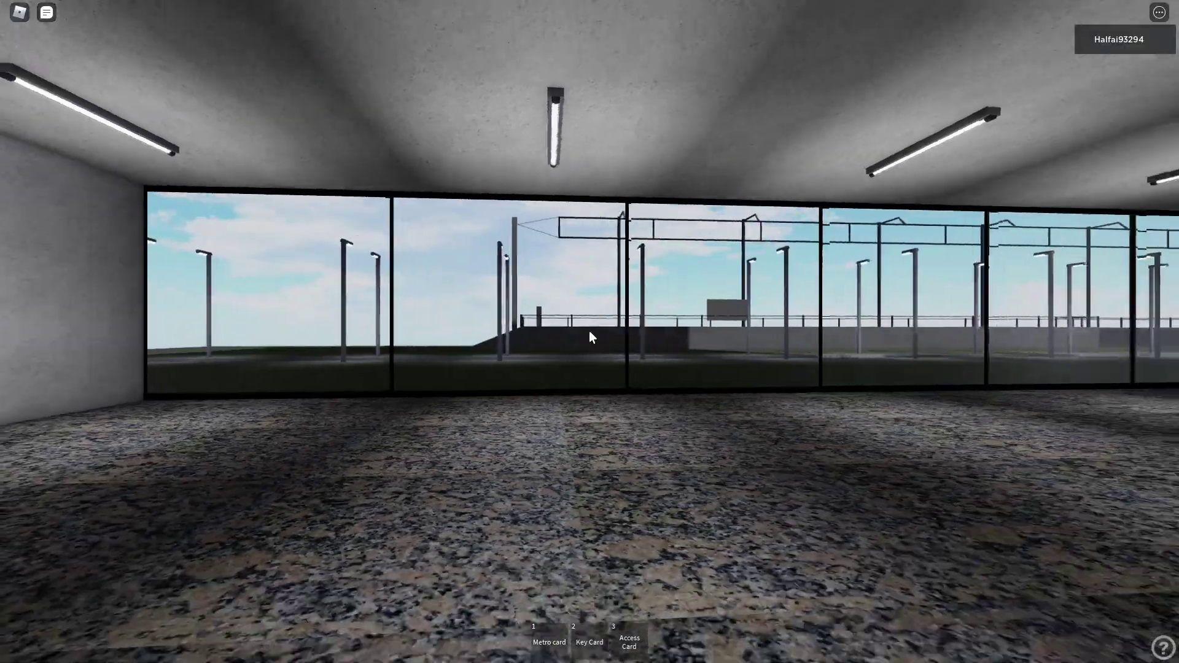
pyautogui.press('w')
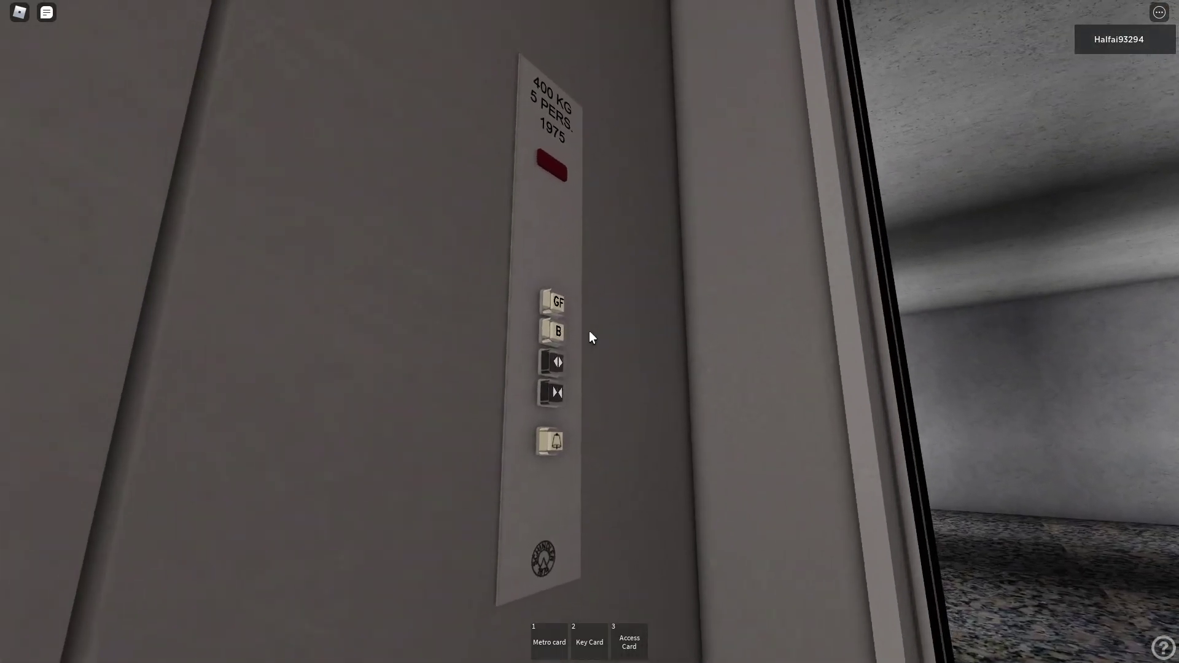
# Ride the weather shelter lift to B, then back to GF, watching the indicator and ceiling.
pyautogui.click(590, 338)
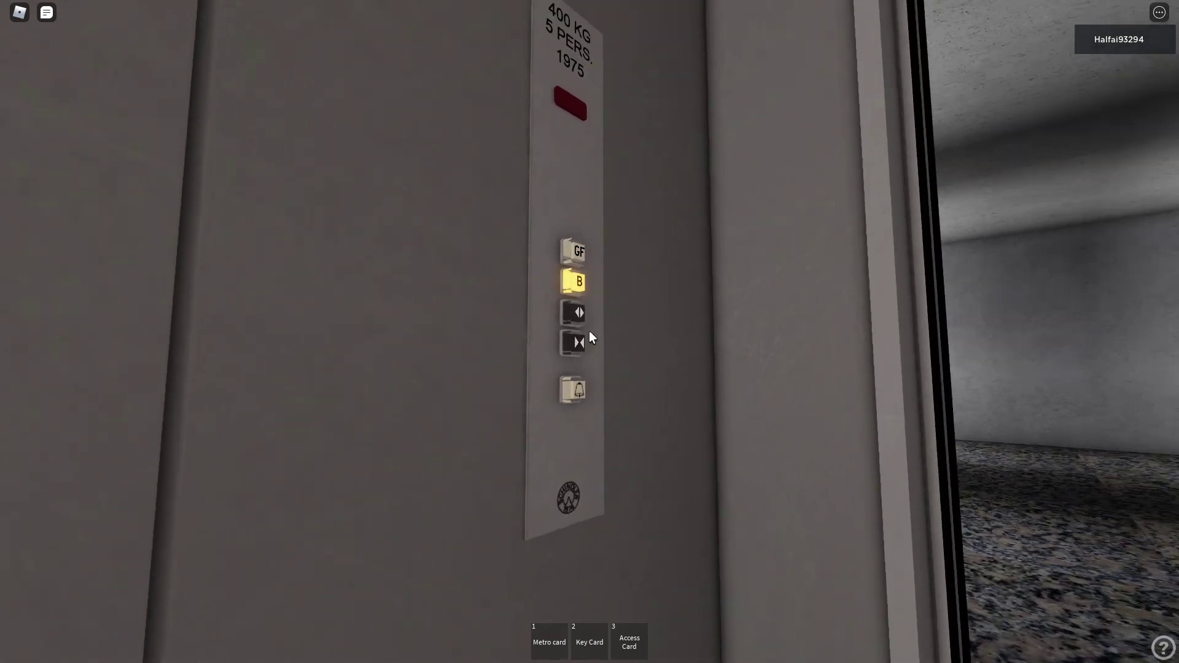
pyautogui.moveTo(590, 337); pyautogui.dragTo(645, 350)
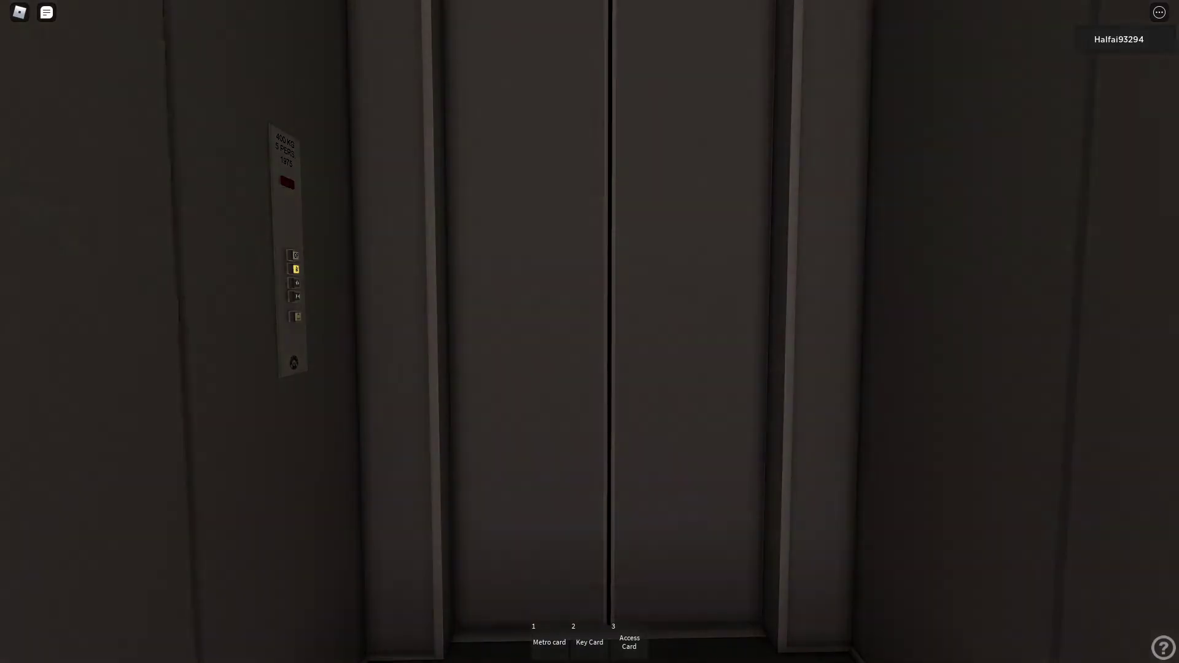
pyautogui.moveTo(590, 337); pyautogui.dragTo(590, 276)
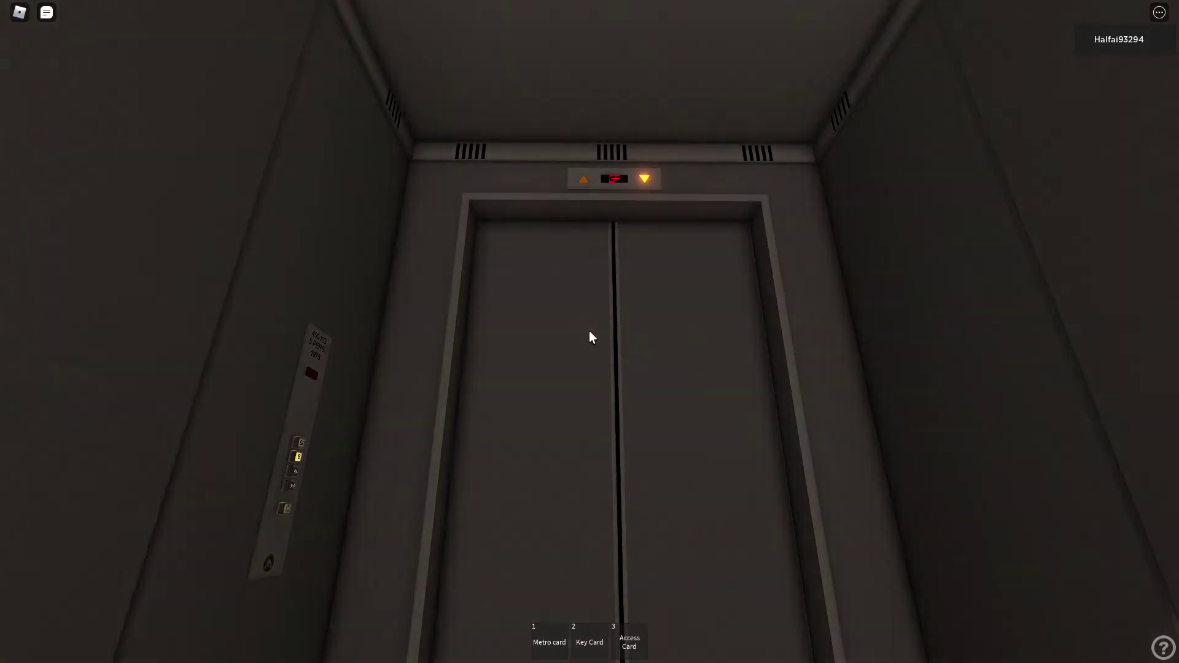
pyautogui.moveTo(589, 337); pyautogui.dragTo(590, 276)
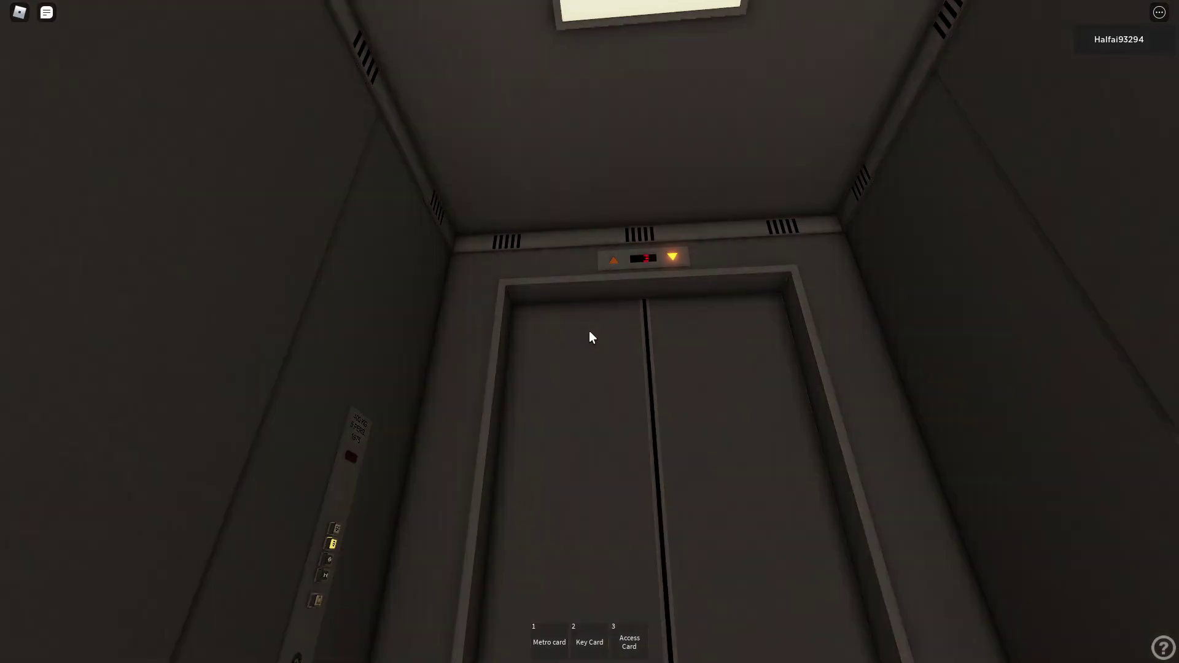
pyautogui.moveTo(590, 338); pyautogui.dragTo(590, 369)
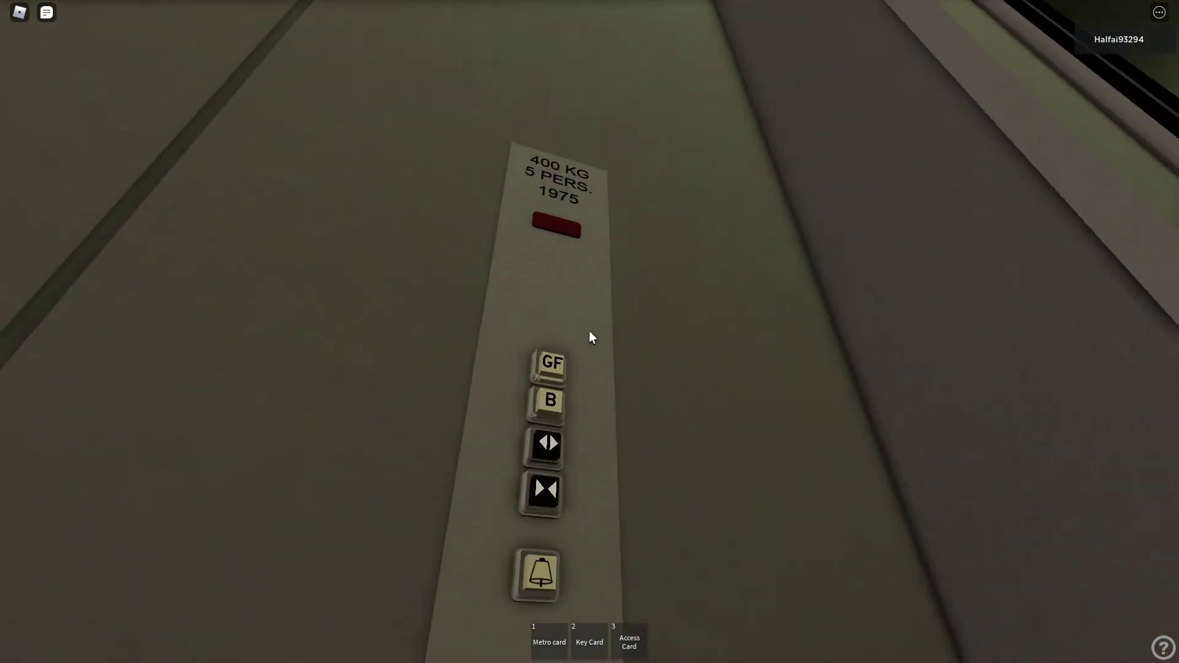
pyautogui.click(589, 333)
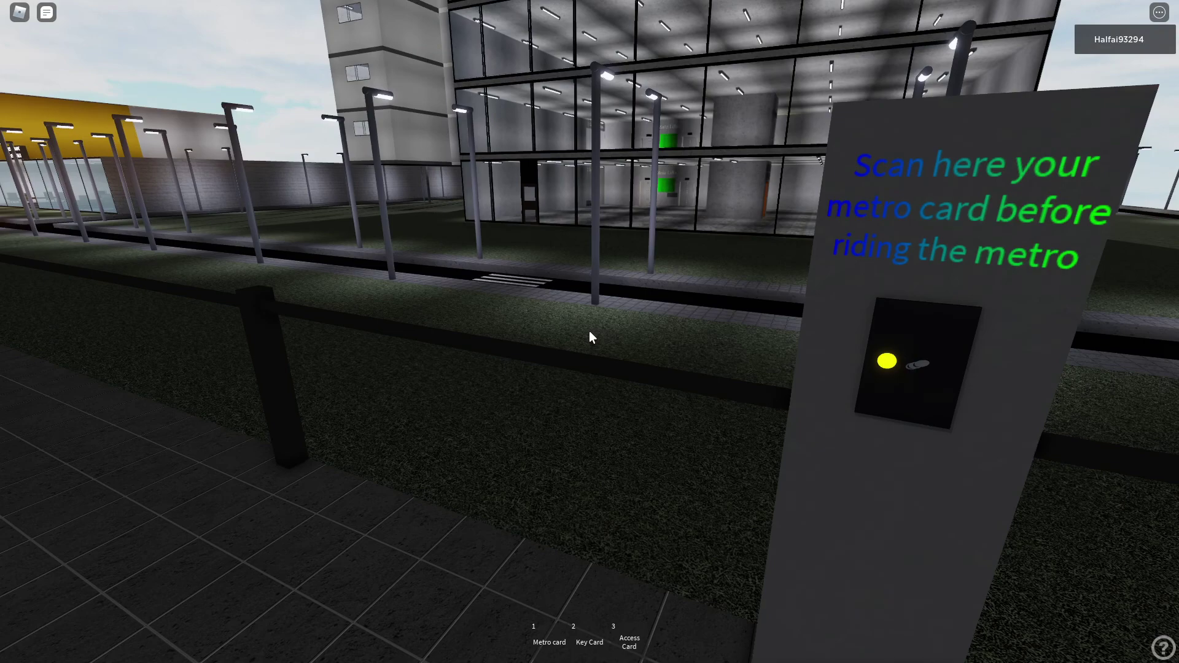
# Equip the Metro card at the scanner and move past the 5395 East Str. sign.
pyautogui.press('2')
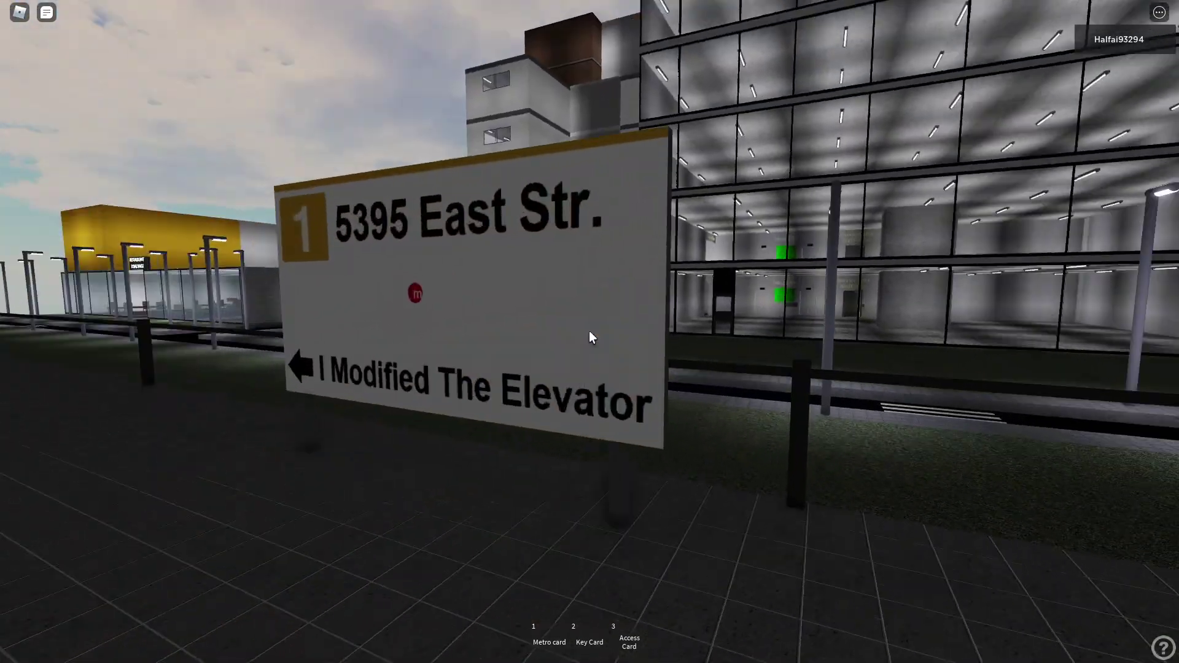
pyautogui.press('1')
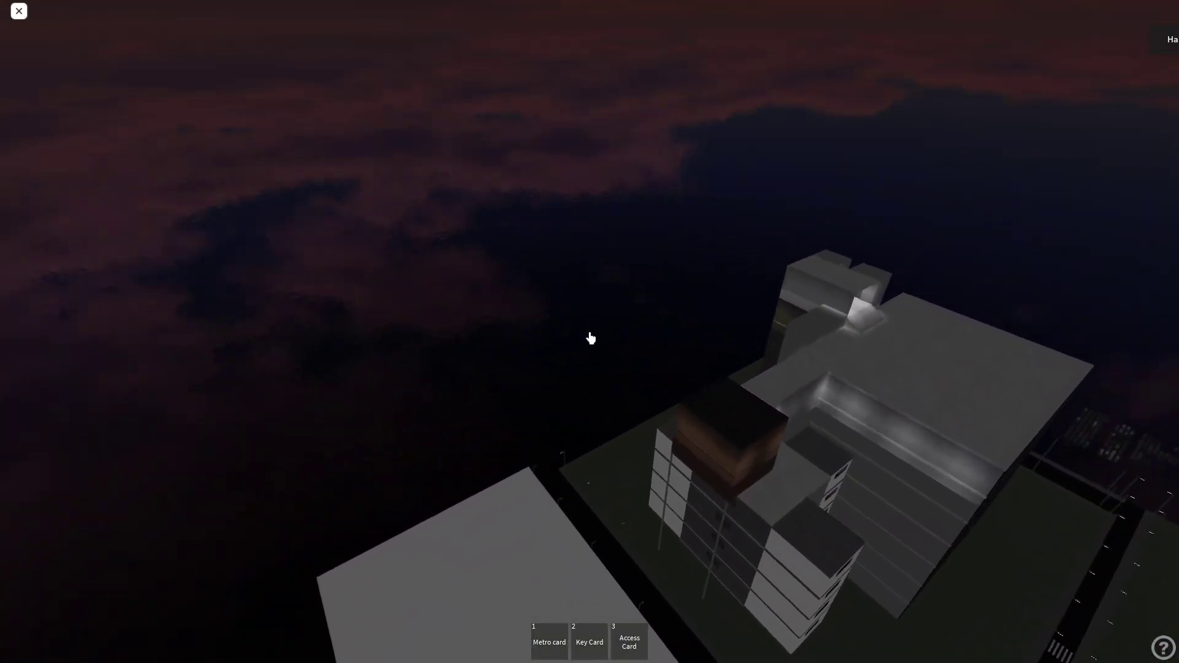
# Bring up the leave-experience confirmation from the Esc menu.
pyautogui.press('Escape')
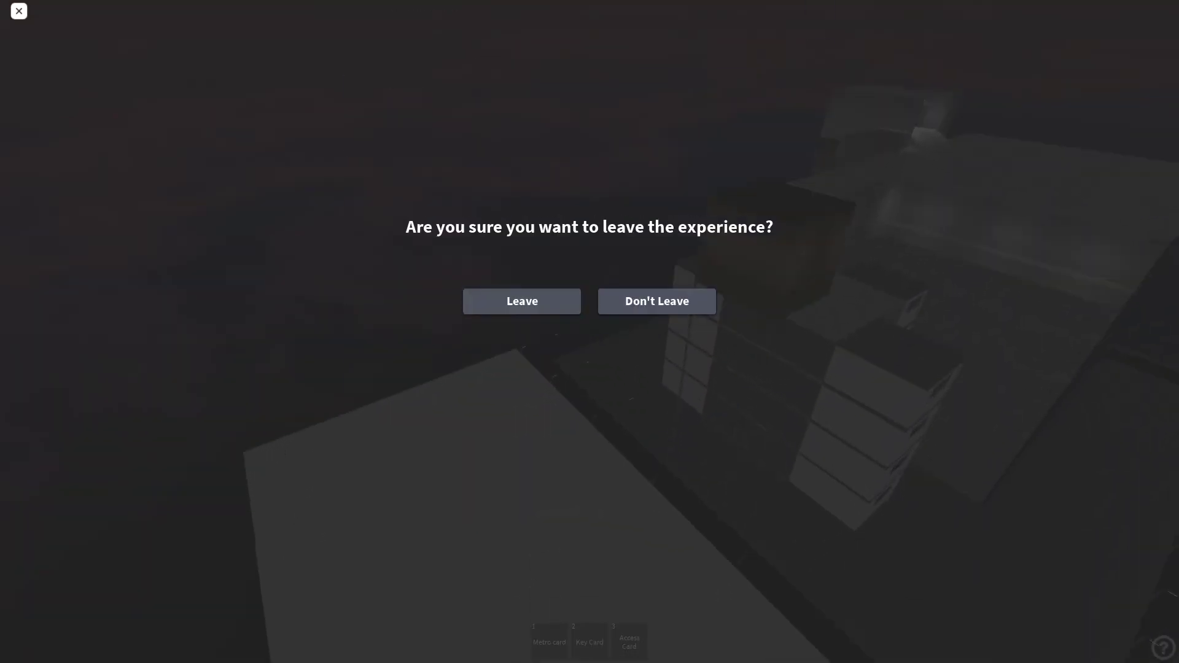